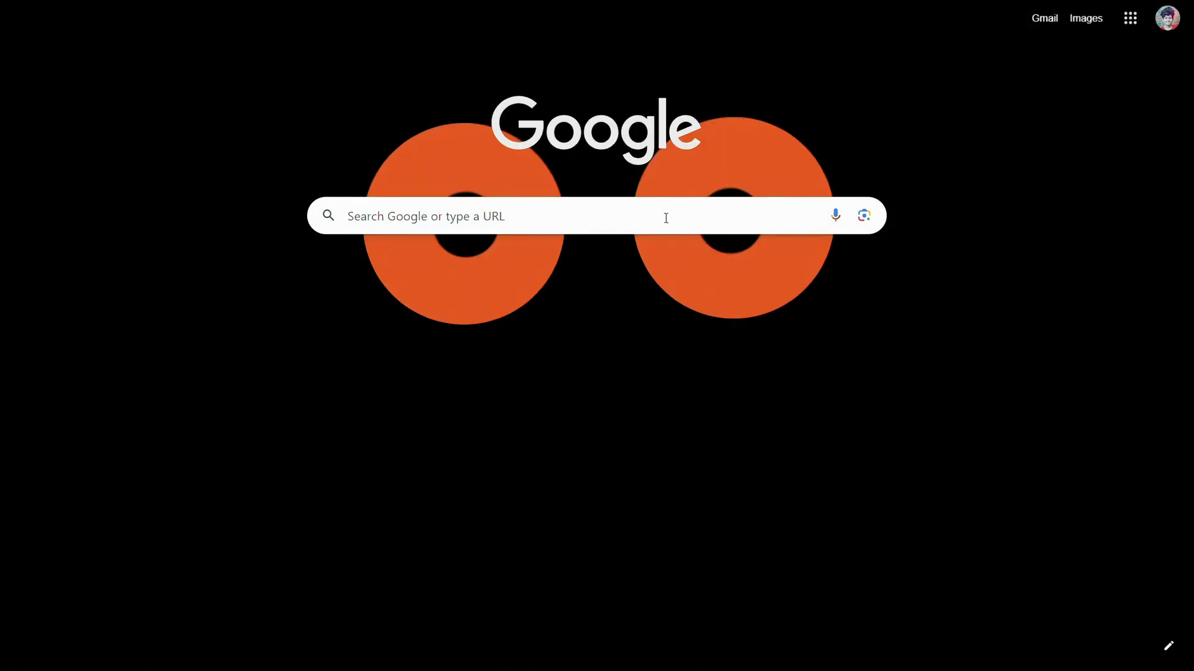
Search Google for 'tts openai' and open the ttsopenai.com Text To Speech OpenAI site.
left_click(666, 218)
left_click(467, 261)
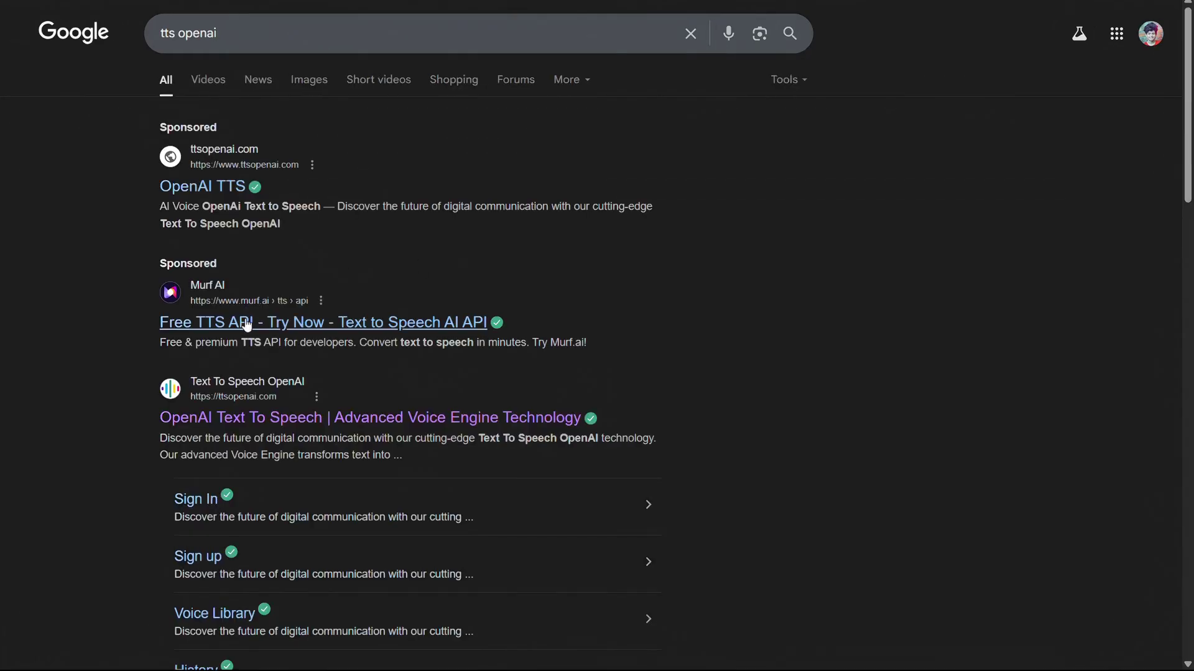
left_click(284, 425)
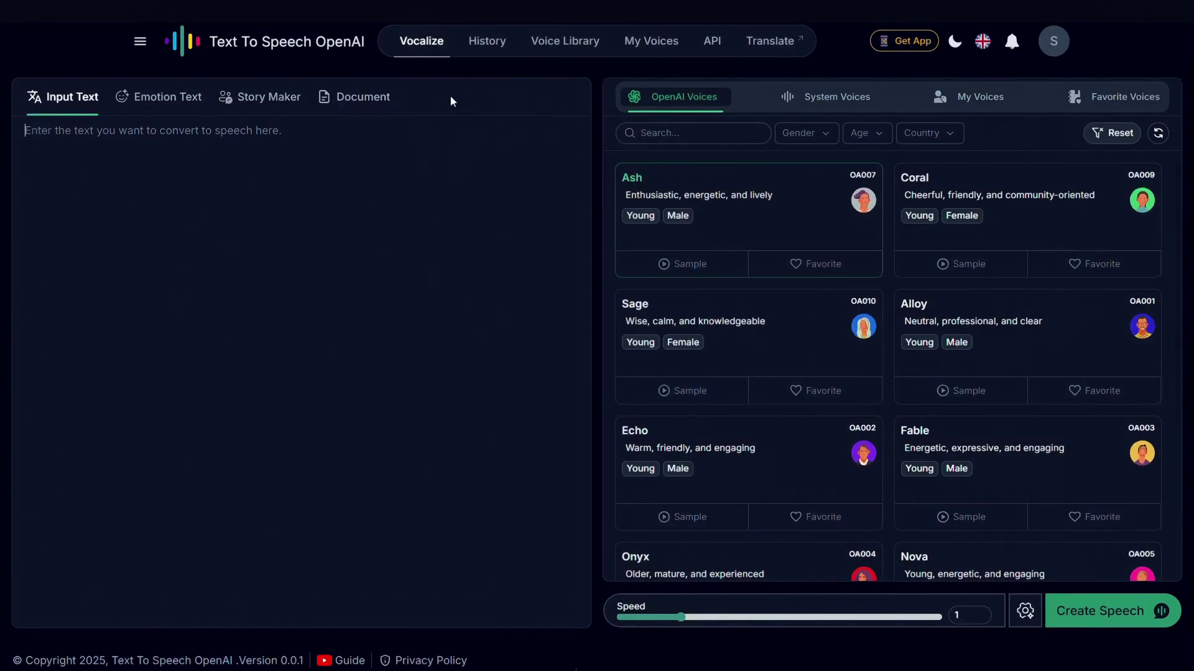
left_click(830, 98)
scroll(826, 307, "down", 10)
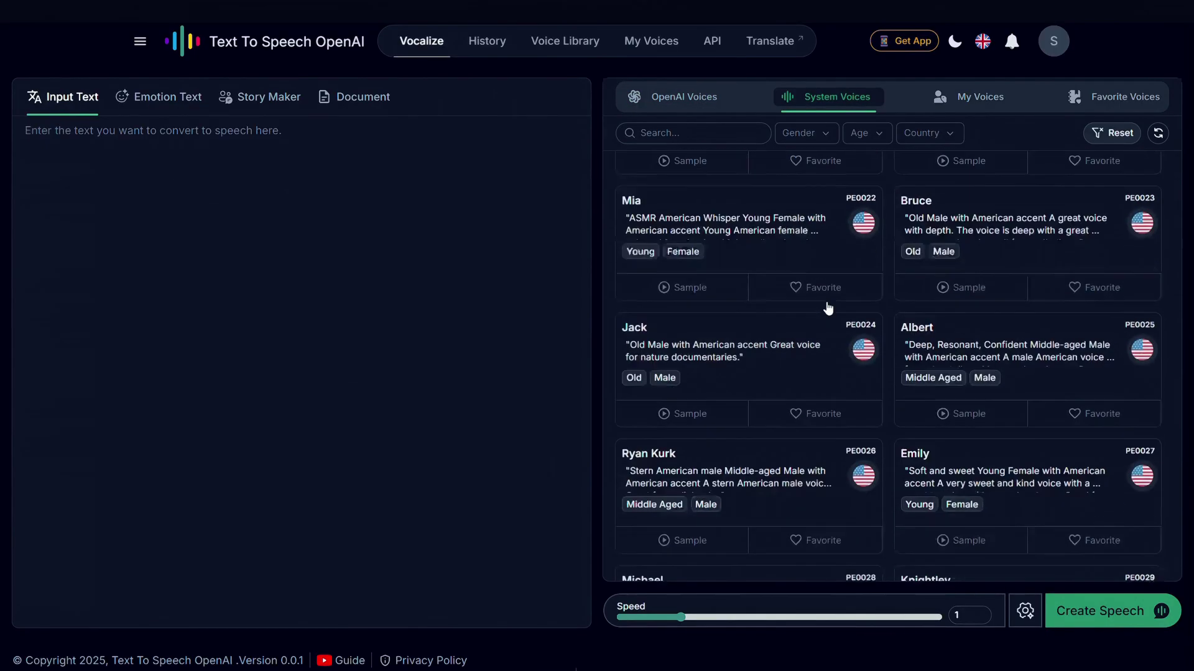
scroll(825, 305, "up", 8)
scroll(826, 305, "down", 6)
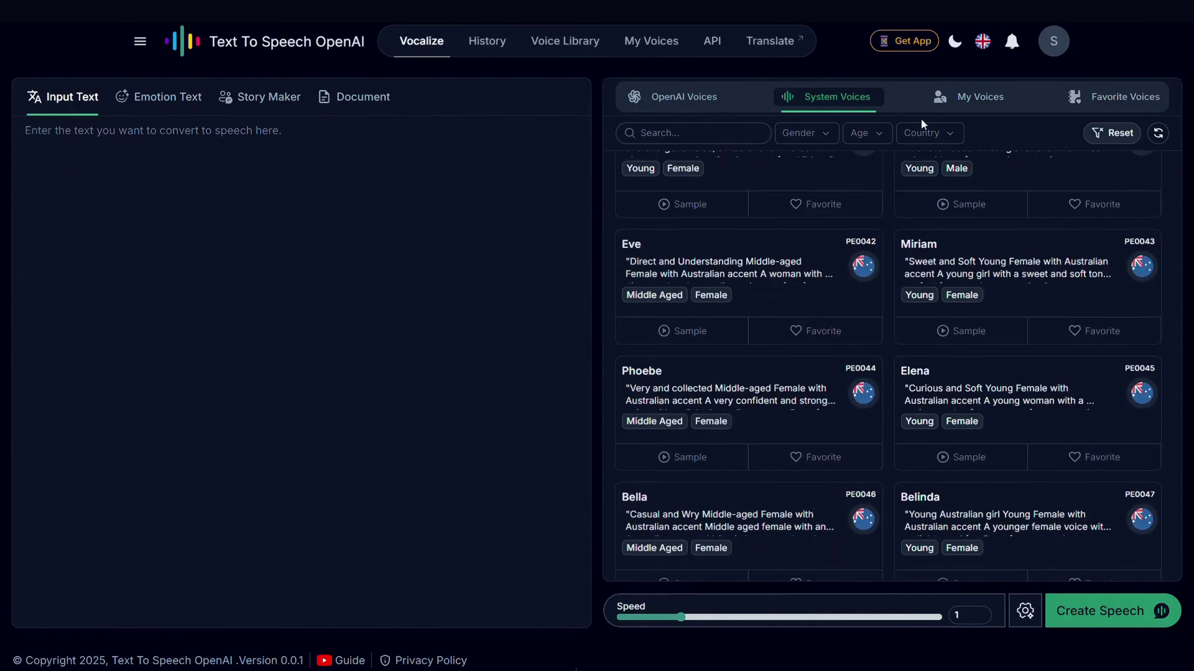
left_click(925, 141)
scroll(913, 211, "down", 8)
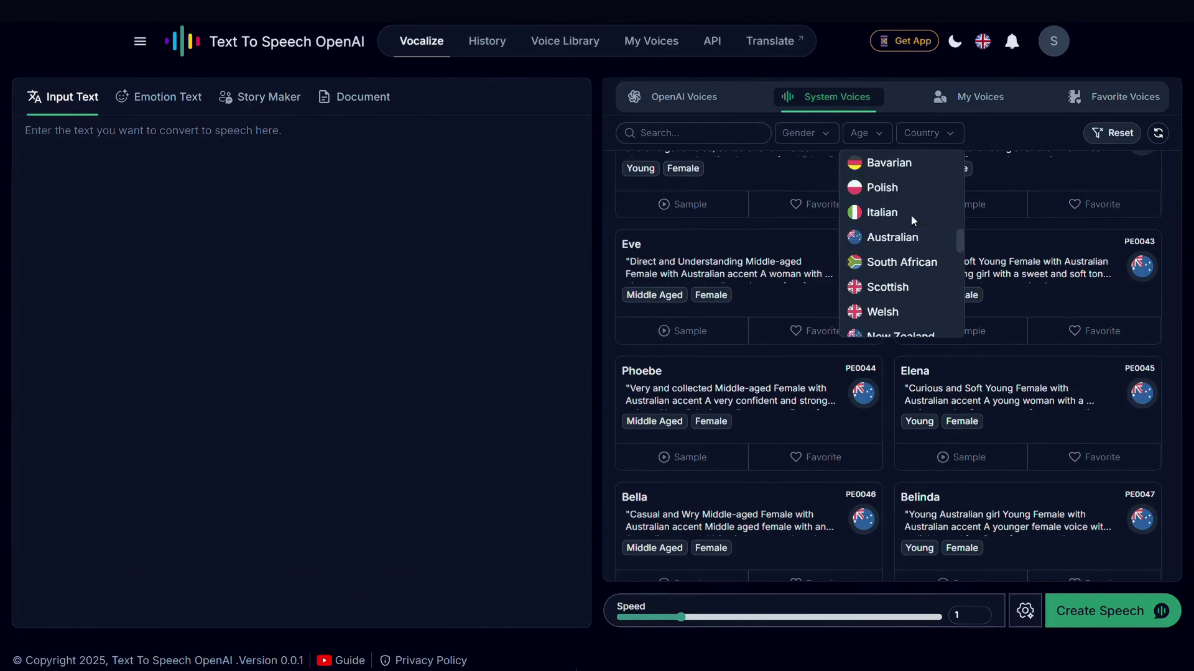
scroll(912, 216, "up", 8)
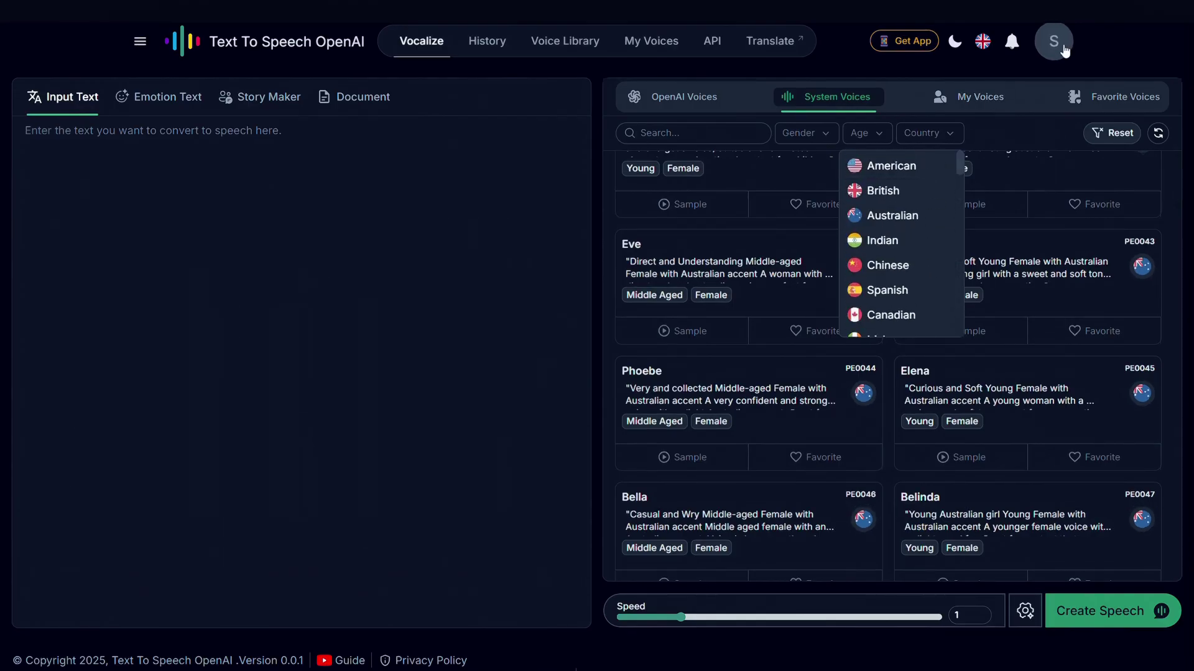
left_click(1054, 42)
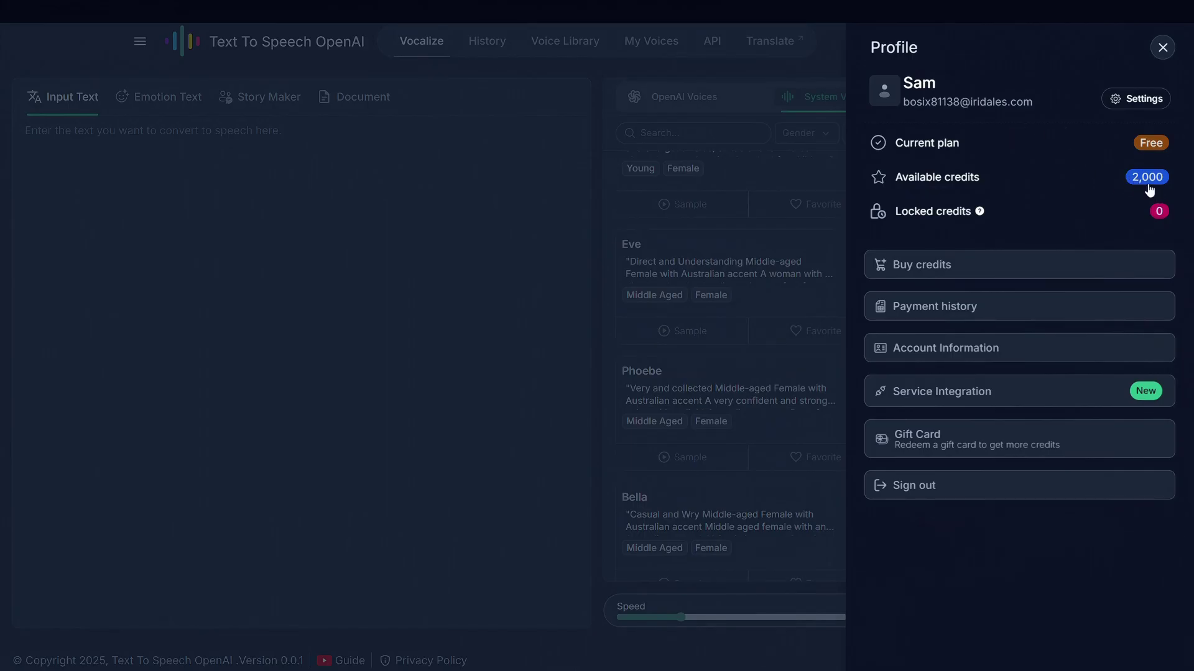
left_click(1162, 49)
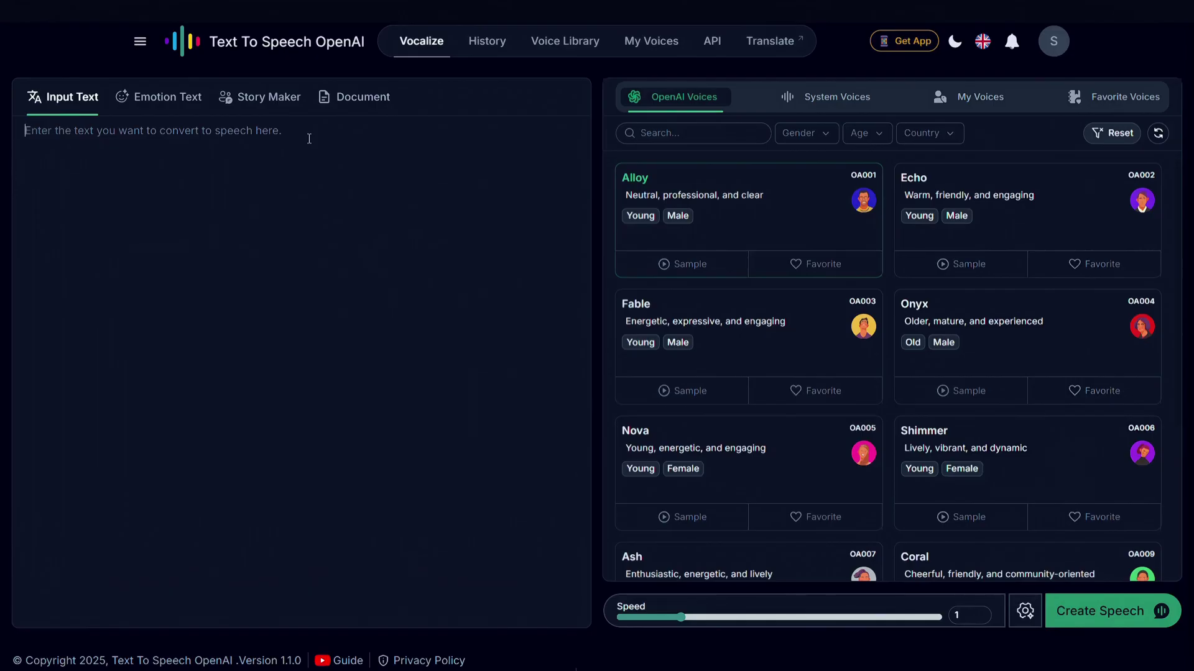
Replace the test text with the pasted four-paragraph greeting script.
type("Hello Guys")
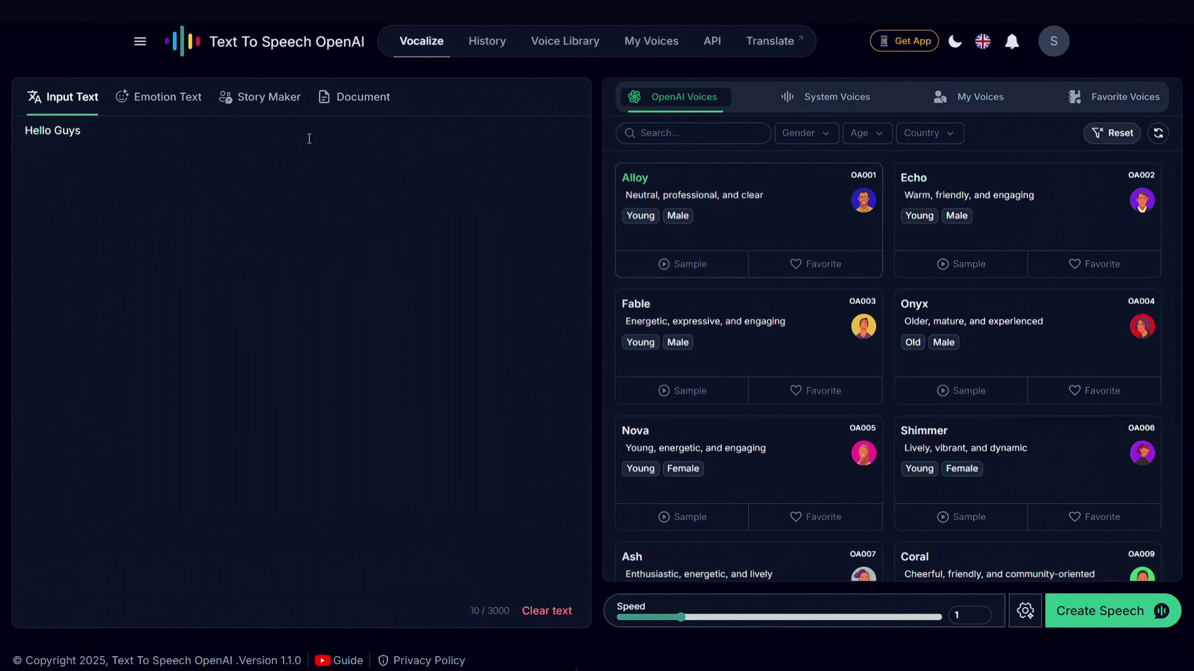
key("ctrl+a")
key("BackSpace")
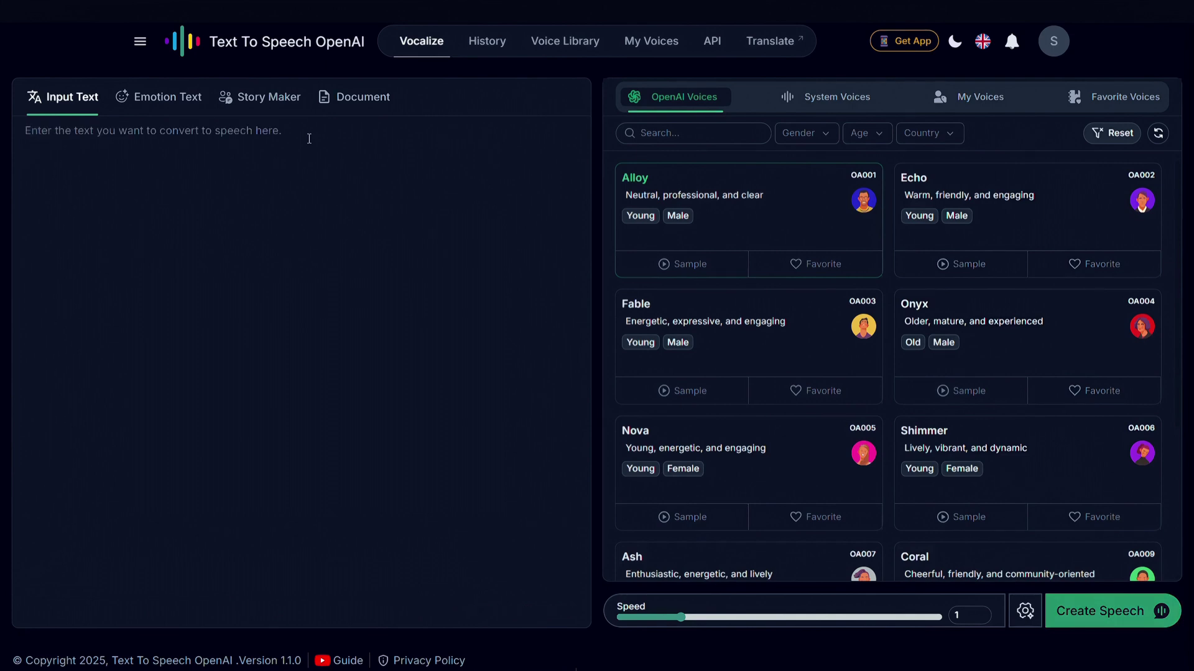
type("Hello guys, I’m the Text-to-Speech OpenAI.  I help you generate voices for your content — absolutely free!  And I hope my friend AI Sam is showing you how to use me in the best way with his tutorial, so you can start using me too.  If you find his tutorial helpful, don’t forget to like the video and subscribe to his channel!")
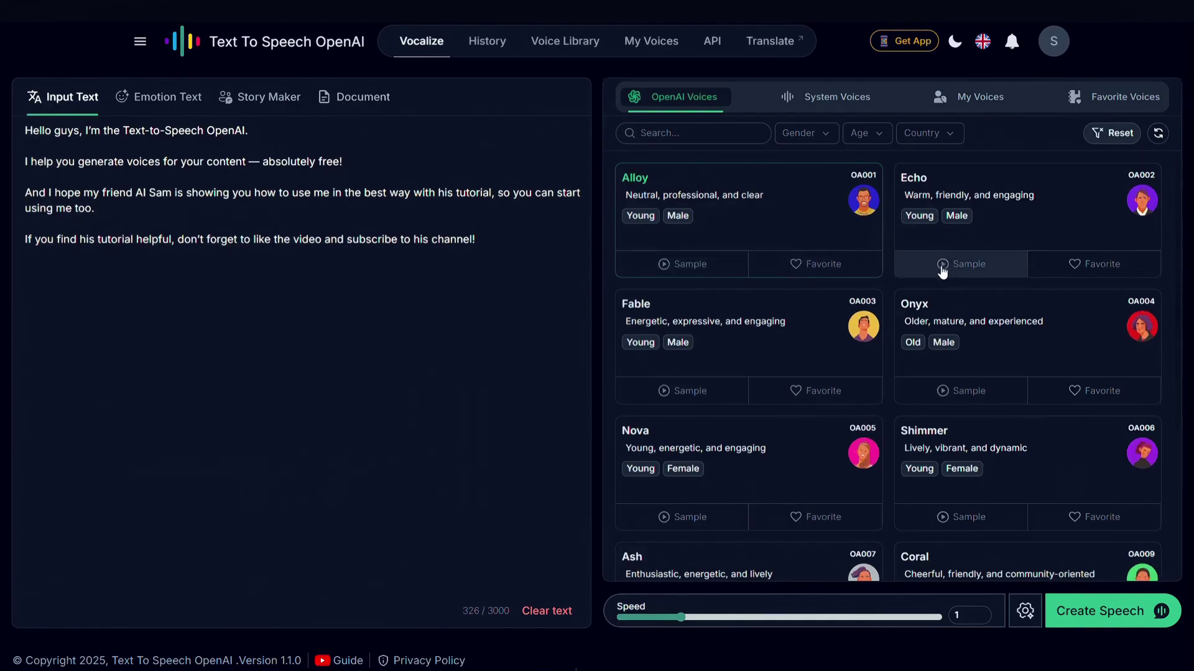
Preview the Onyx, Nova, Shimmer and Fable samples, then choose Echo at speed 1.01.
left_click(958, 392)
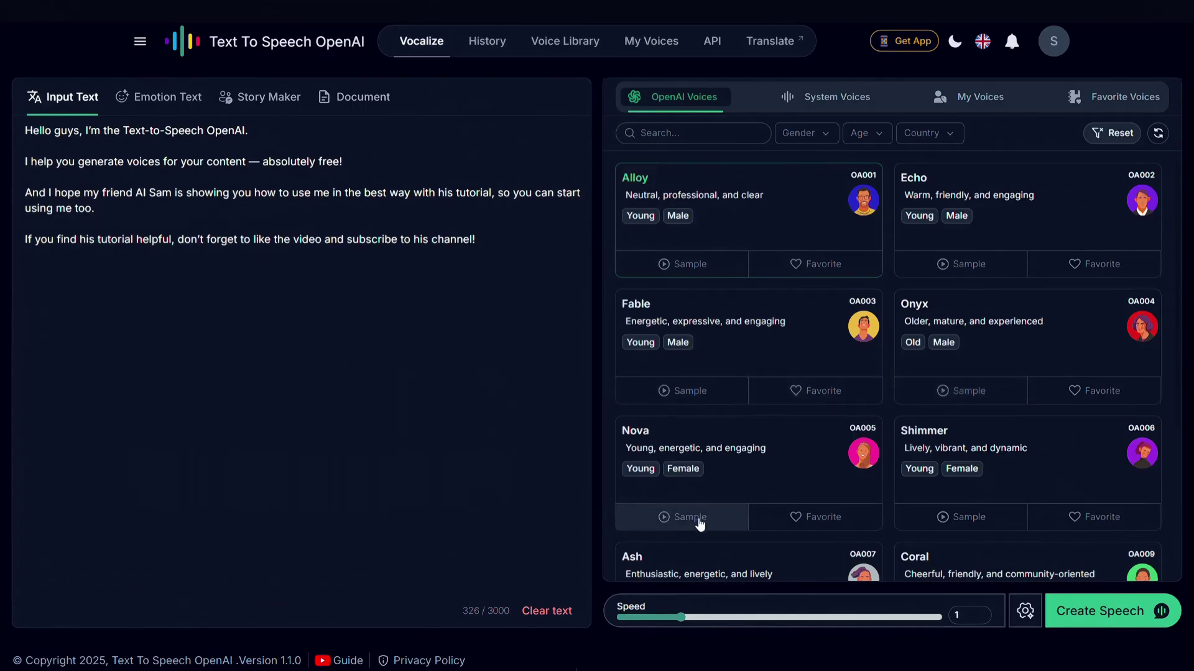
left_click(700, 524)
left_click(949, 521)
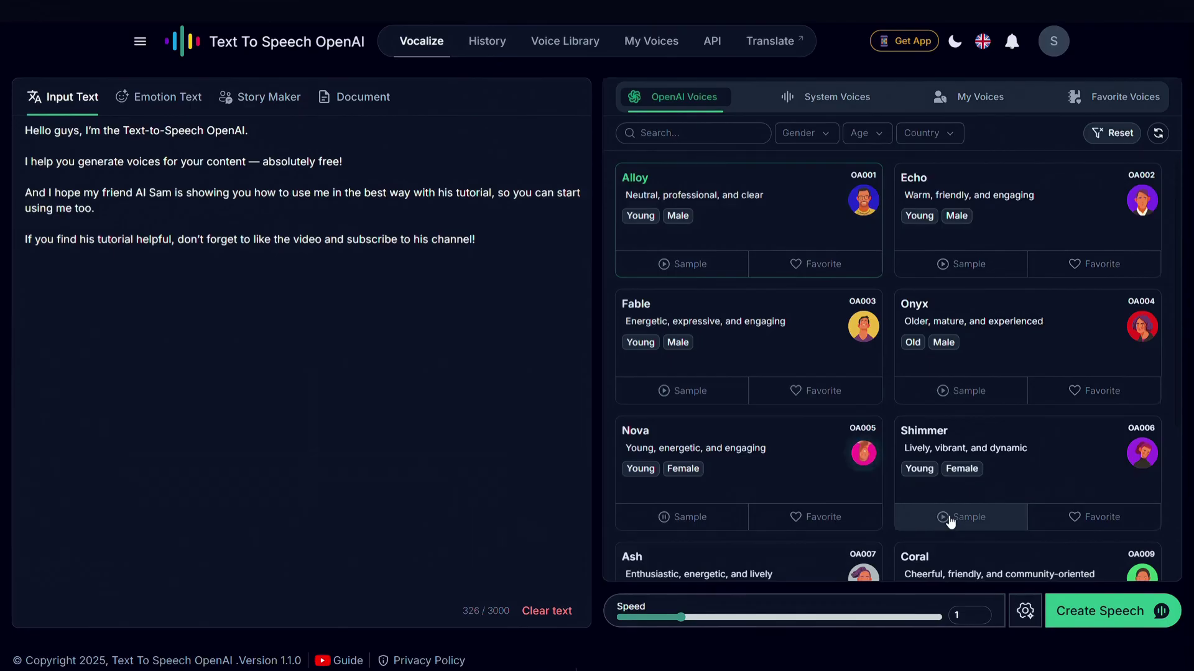
left_click(954, 398)
left_click(714, 400)
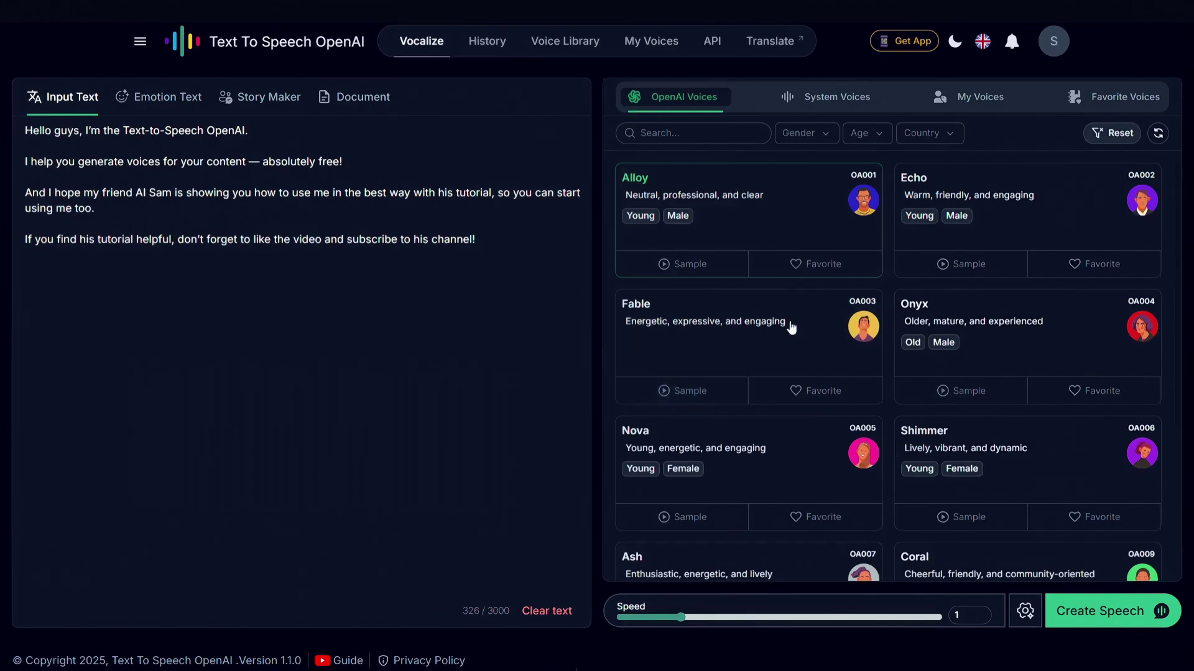
left_click(942, 203)
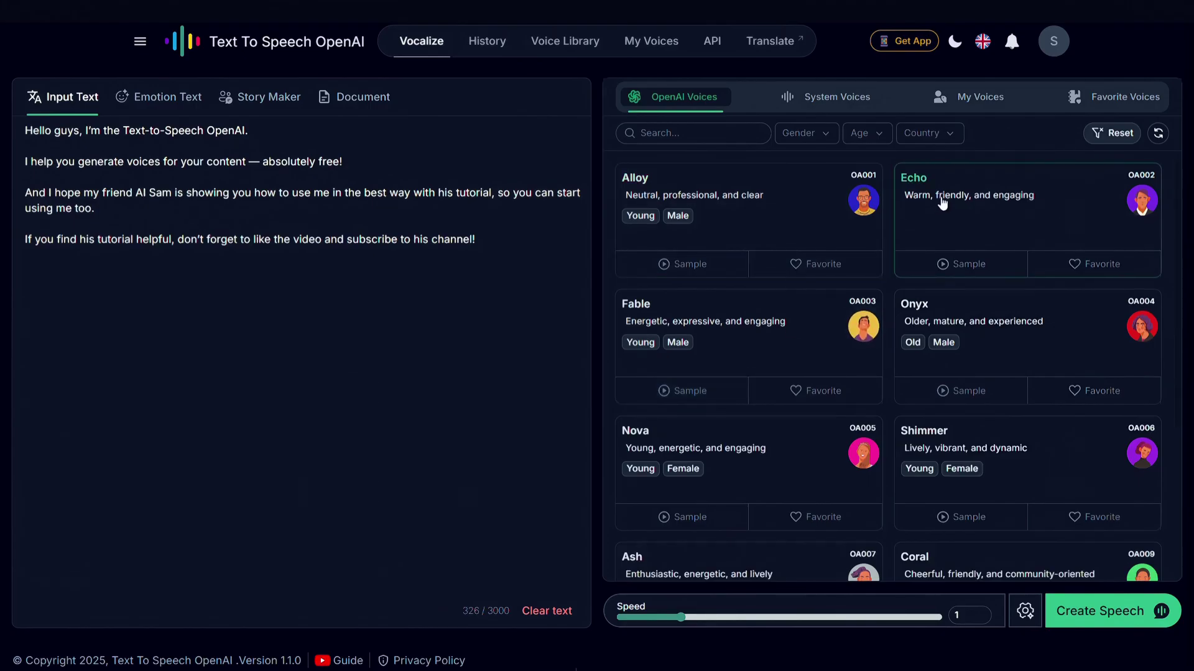
mouse_move(681, 617)
left_mouse_down()
mouse_move(791, 617)
mouse_move(644, 617)
mouse_move(698, 617)
mouse_move(685, 619)
left_mouse_up()
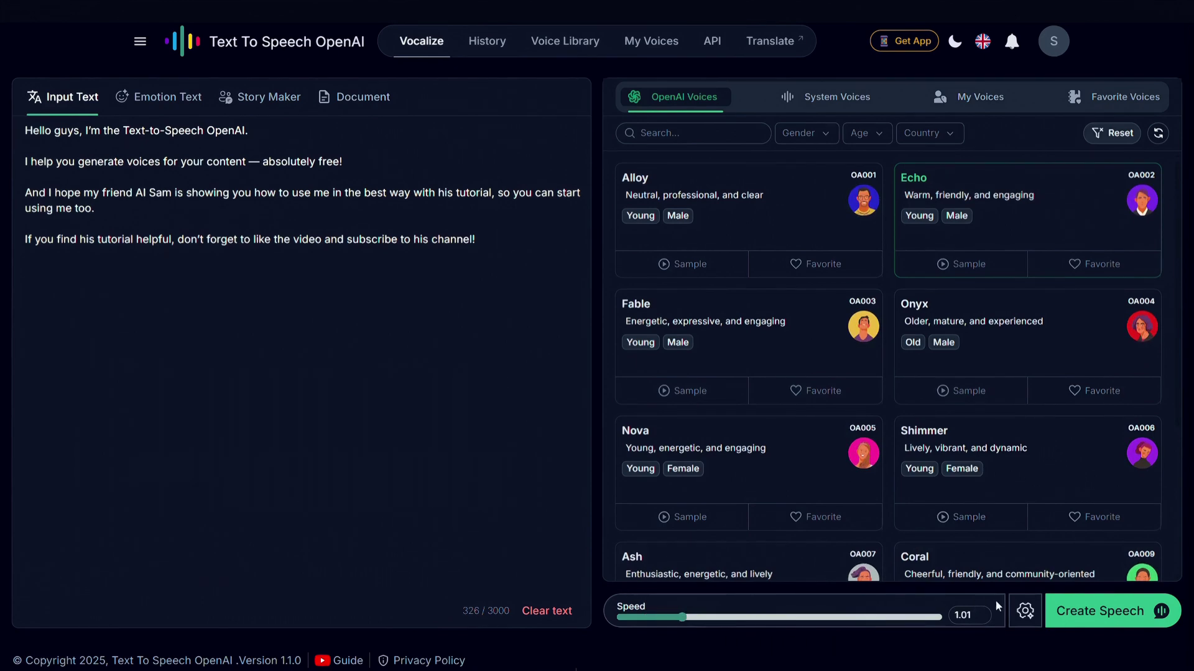
Set the audio settings to HD Quality with MP3 output.
left_click(1029, 616)
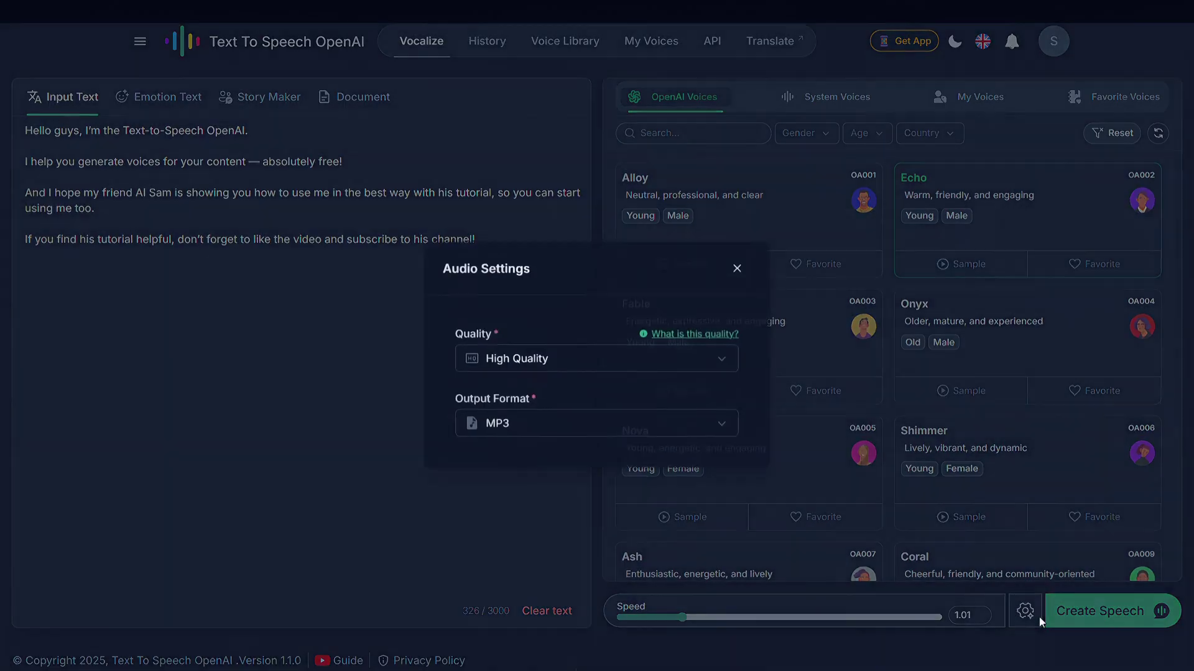
left_click(606, 360)
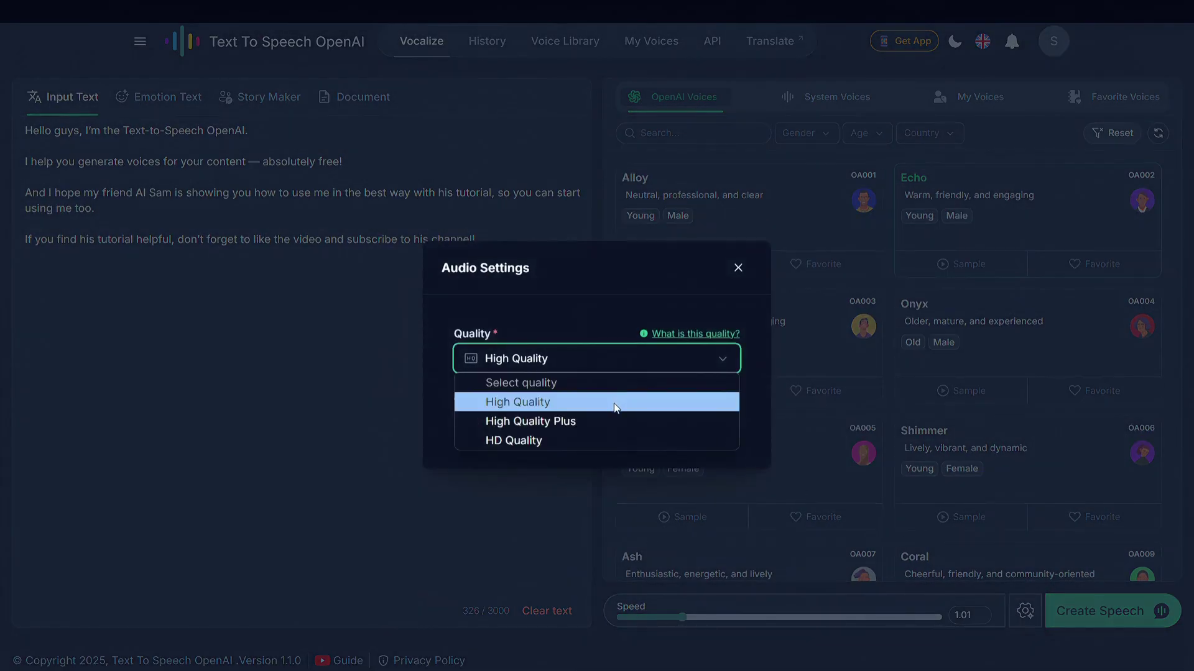
left_click(624, 440)
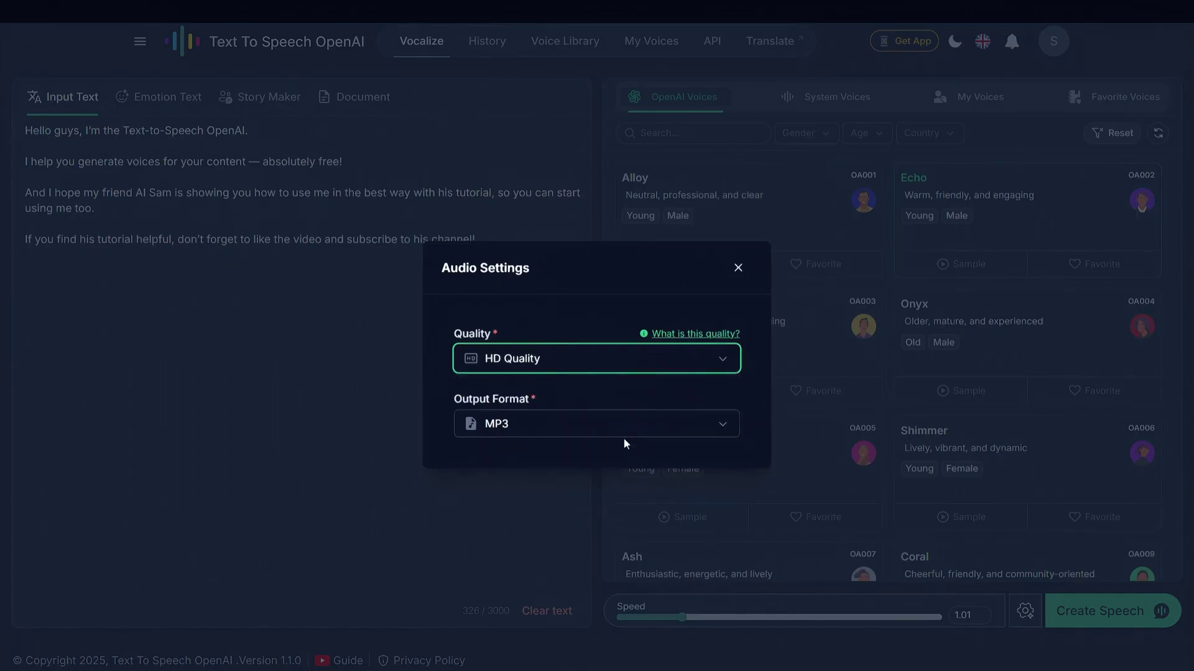
left_click(546, 530)
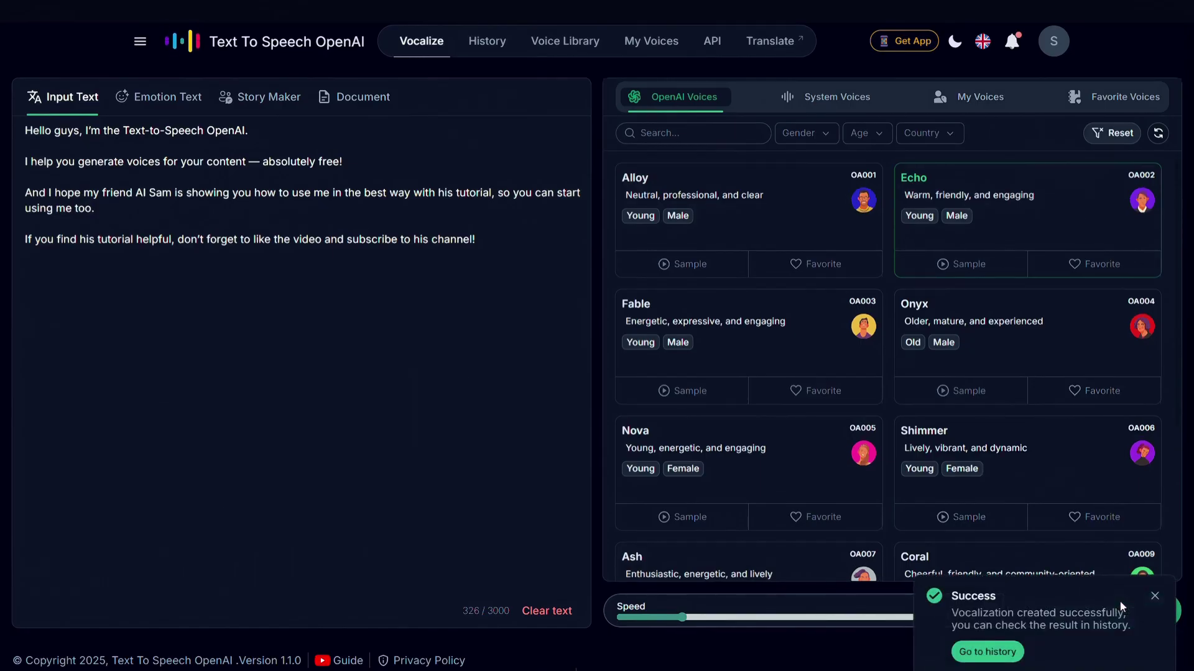
Play the generated Echo audio, then search Google for 'speechma' and open the Speechma site.
left_click(1153, 598)
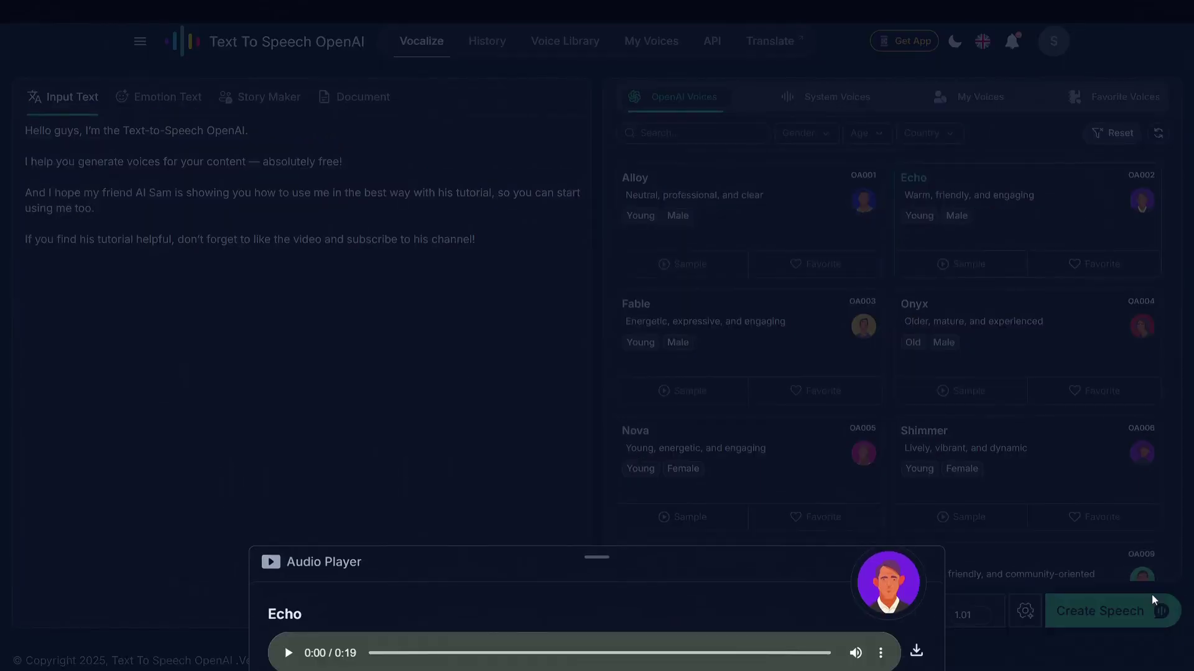
left_click(289, 654)
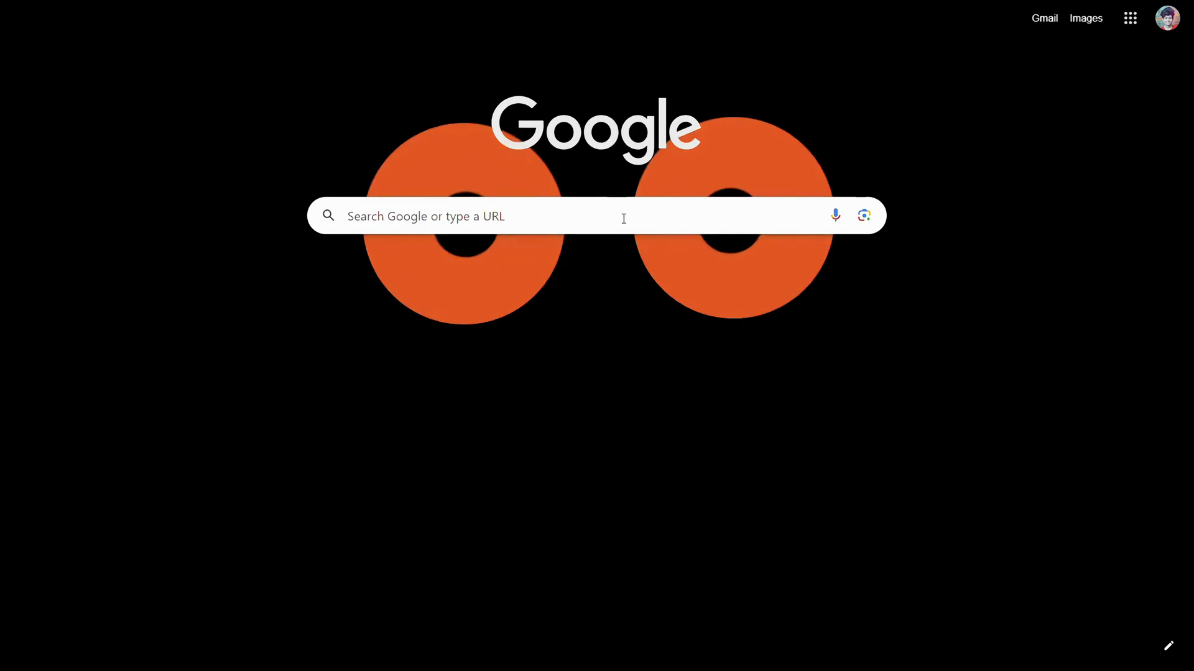
left_click(624, 216)
left_click(523, 252)
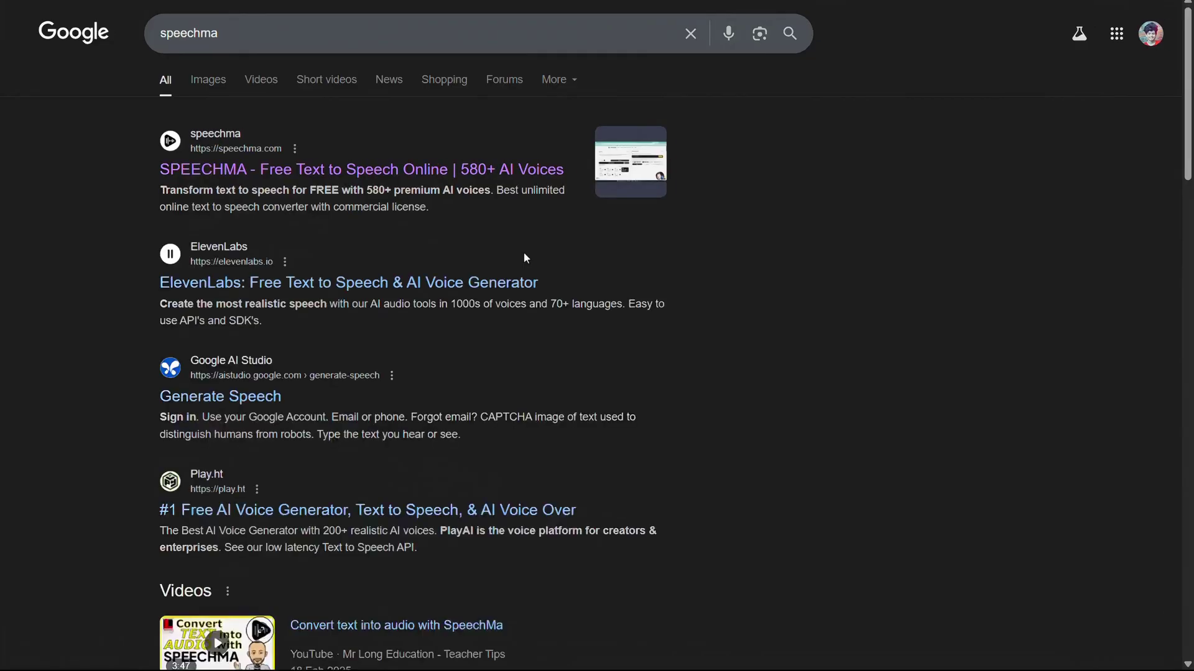
left_click(441, 170)
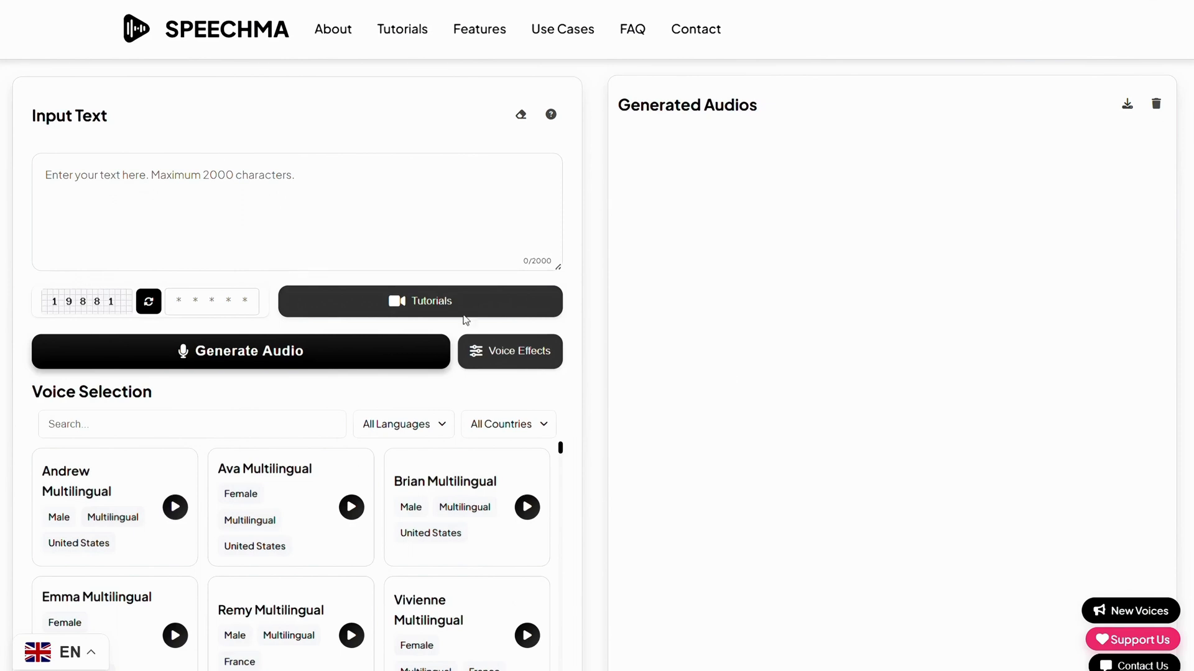
left_click(307, 187)
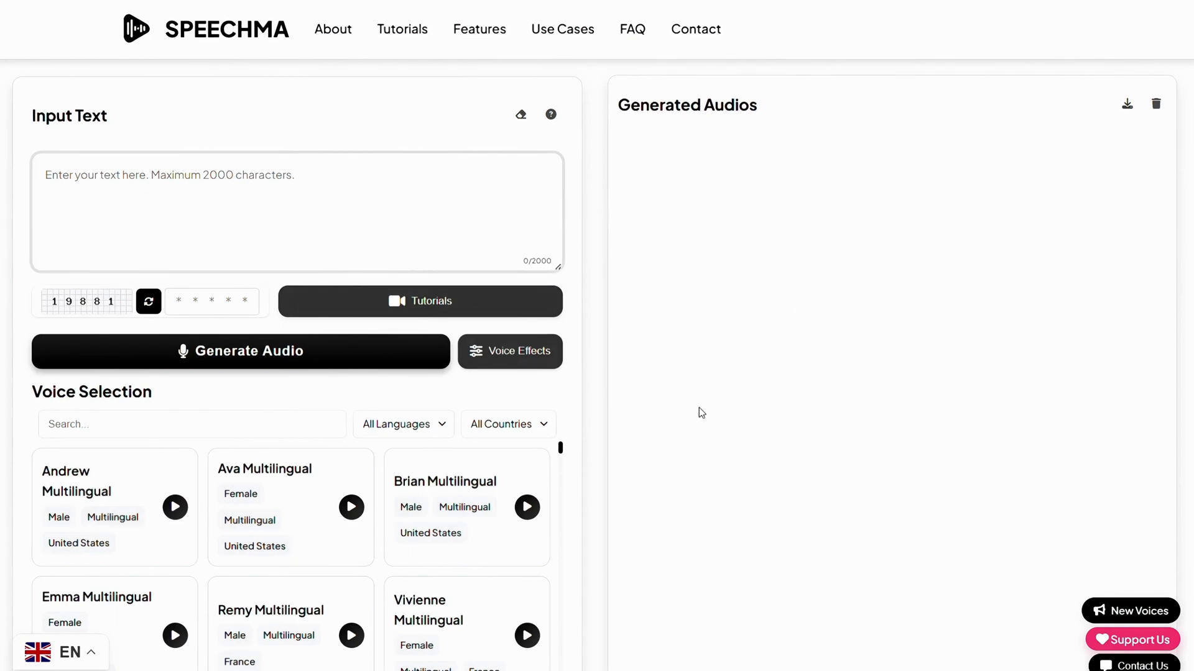
scroll(699, 408, "down", 3)
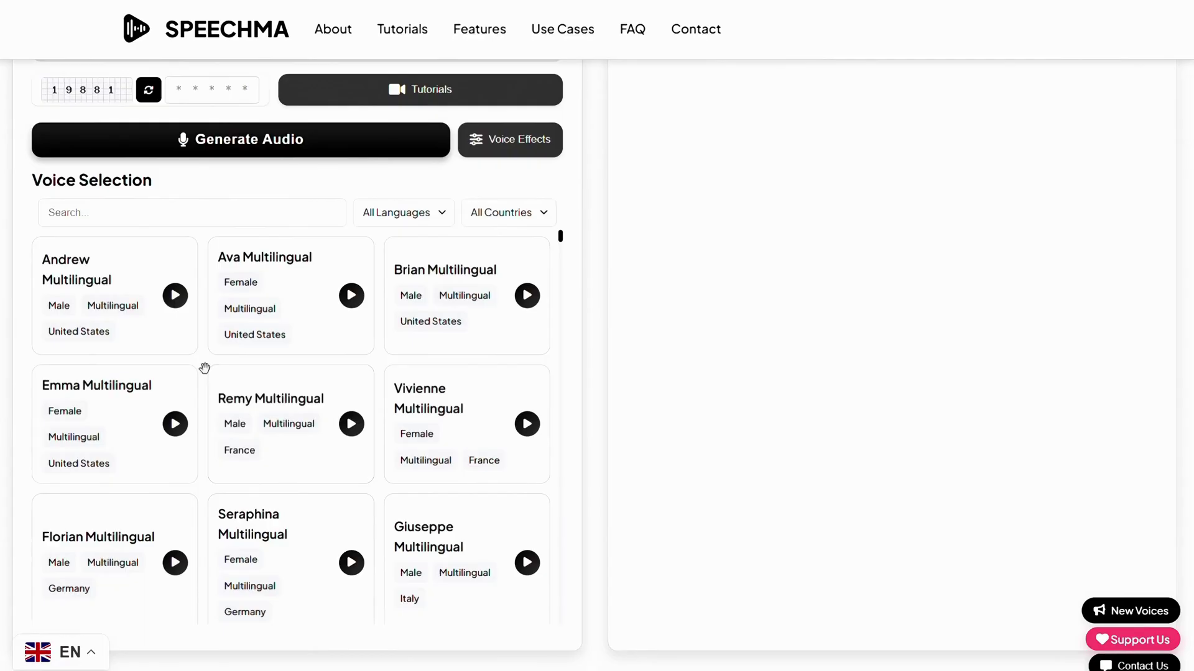
scroll(205, 368, "down", 2)
scroll(205, 368, "down", 15)
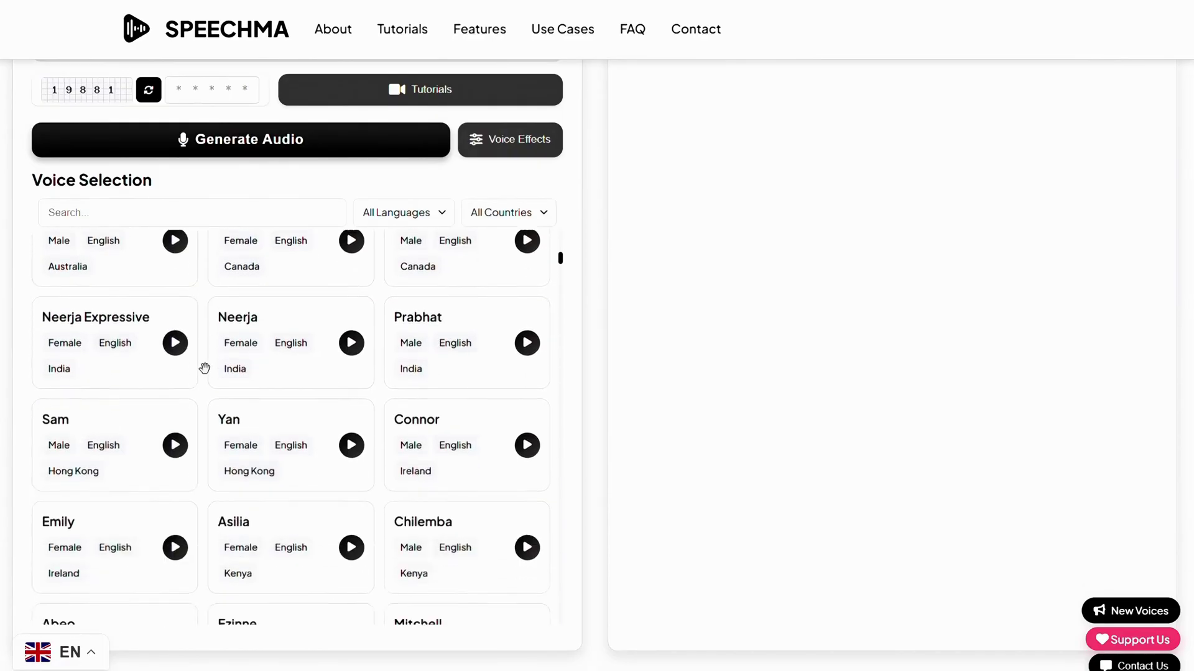
scroll(205, 369, "down", 5)
scroll(204, 368, "up", 20)
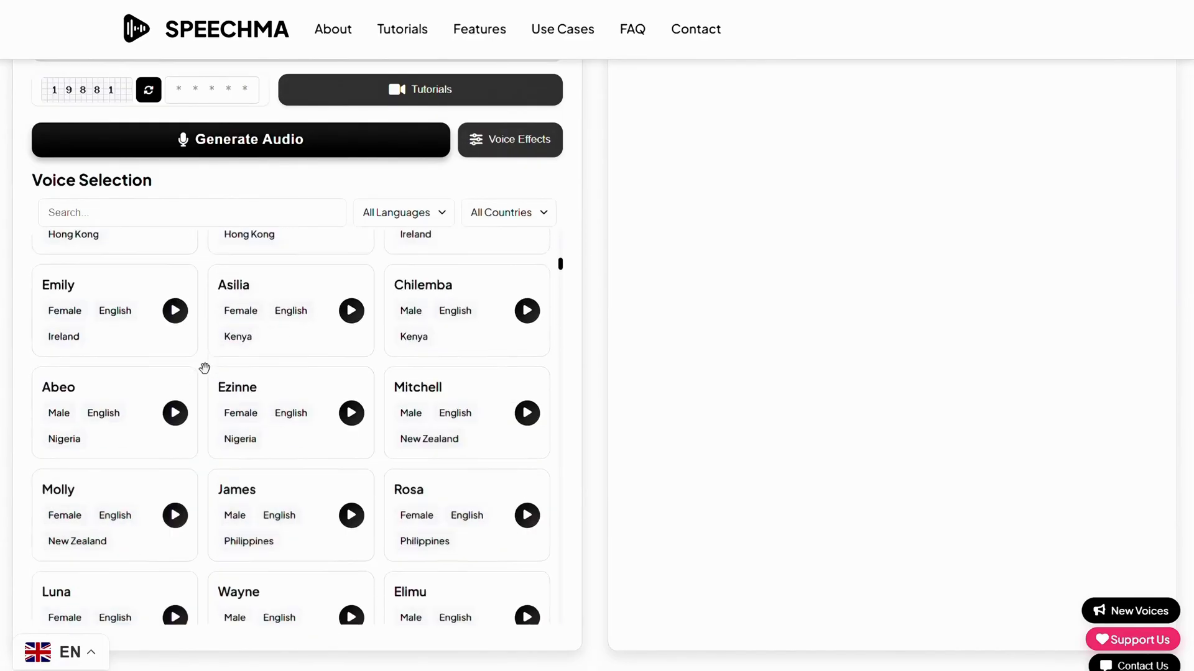
left_click(411, 213)
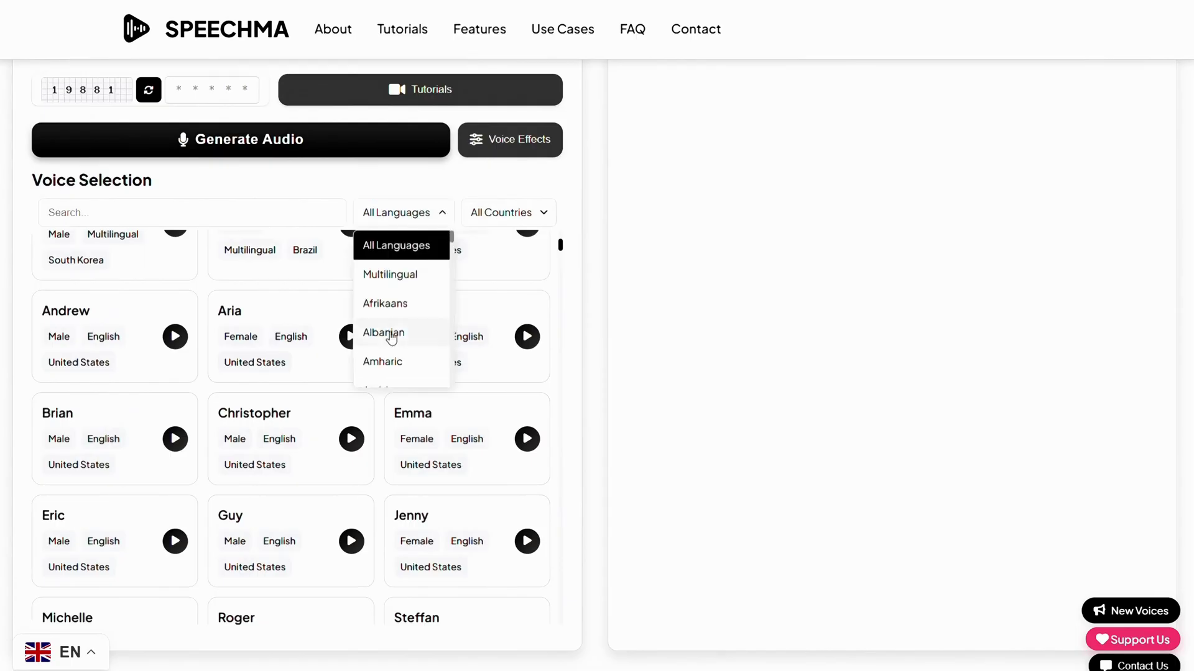
scroll(391, 336, "down", 15)
scroll(391, 337, "up", 15)
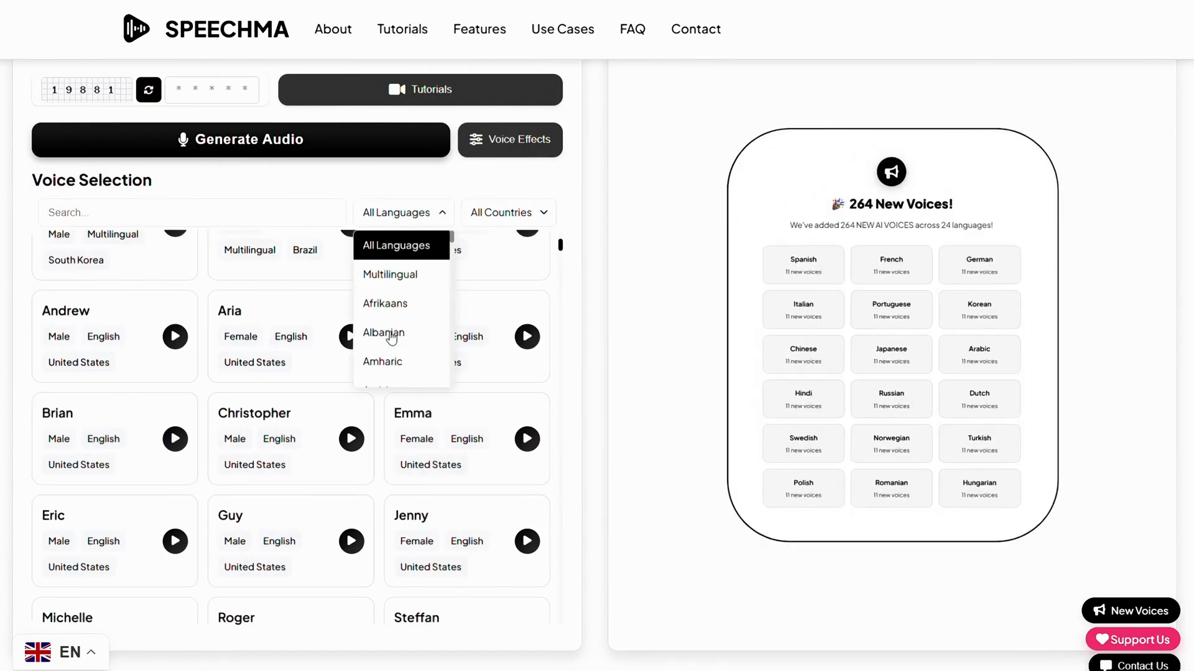
left_click(704, 334)
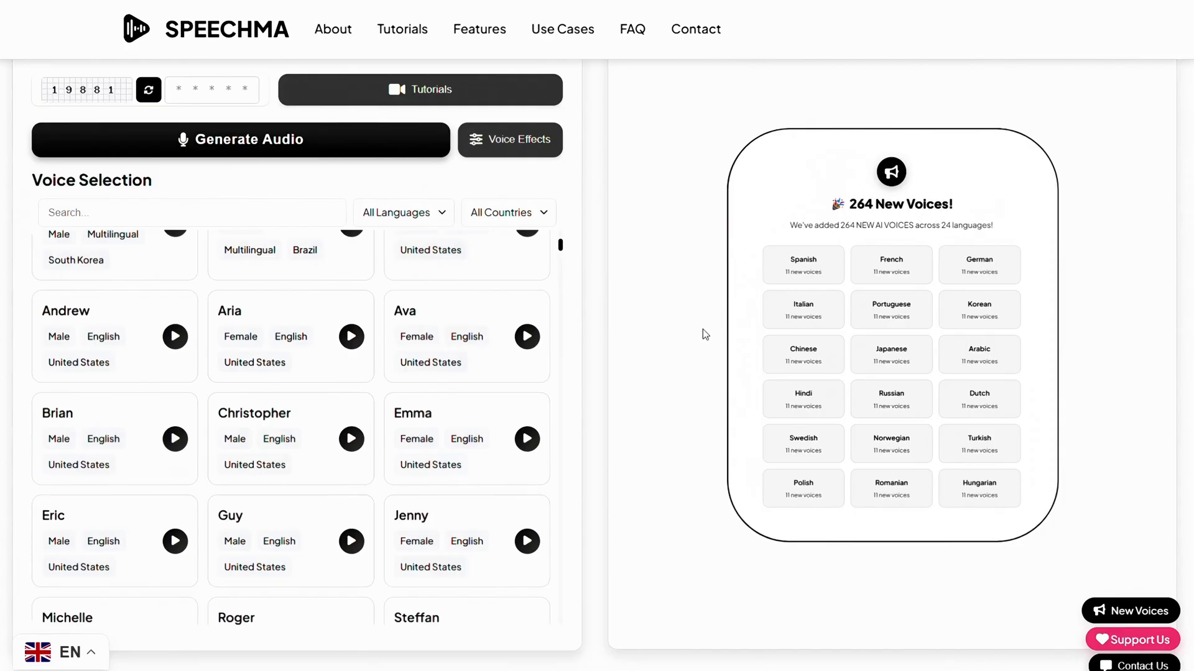
left_click(704, 335)
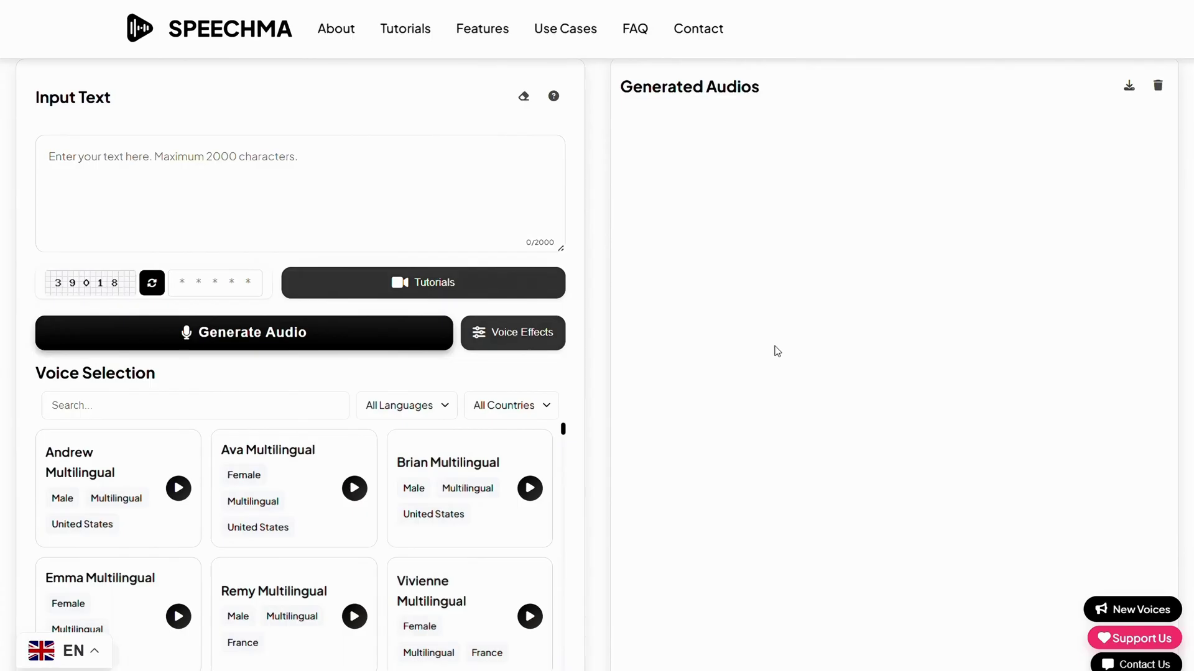
Replace the trial text in Input Text with the pasted 137-character Speechma script.
left_click(355, 156)
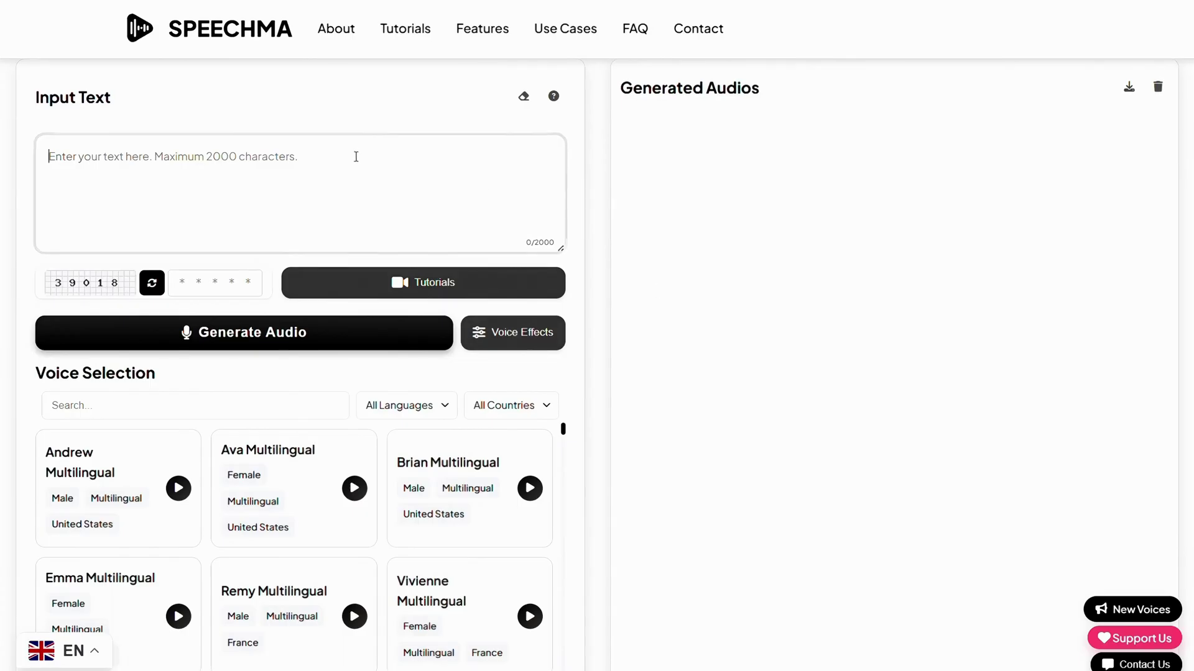
type("Hello Guys")
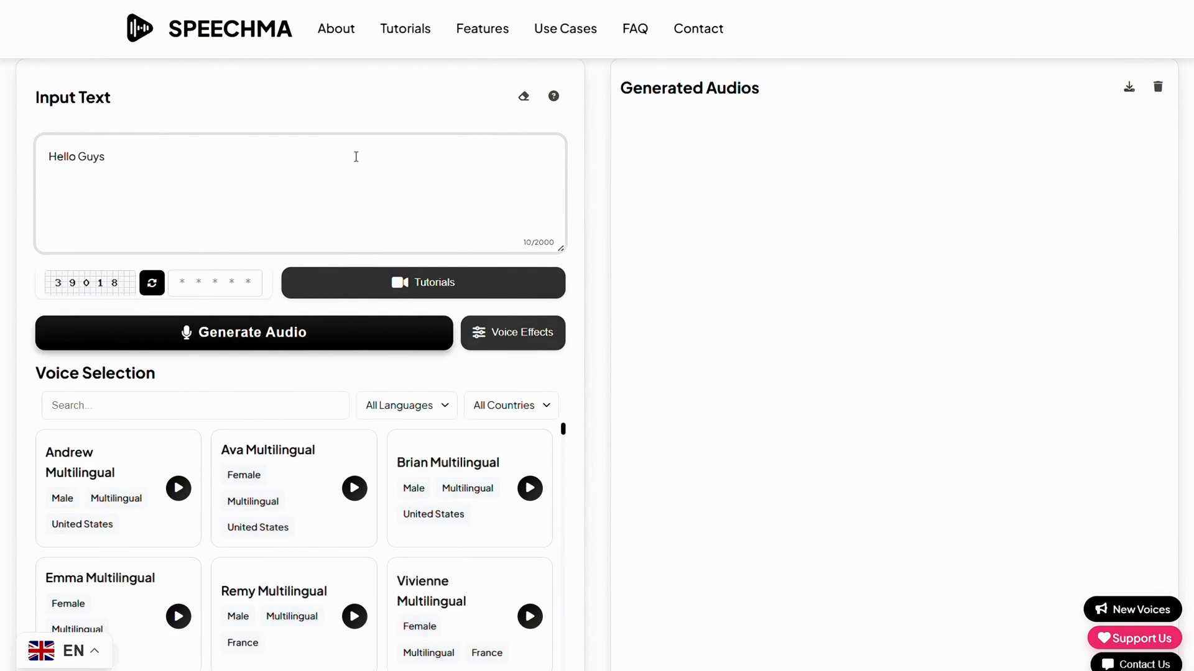
key("ctrl+a")
key("BackSpace")
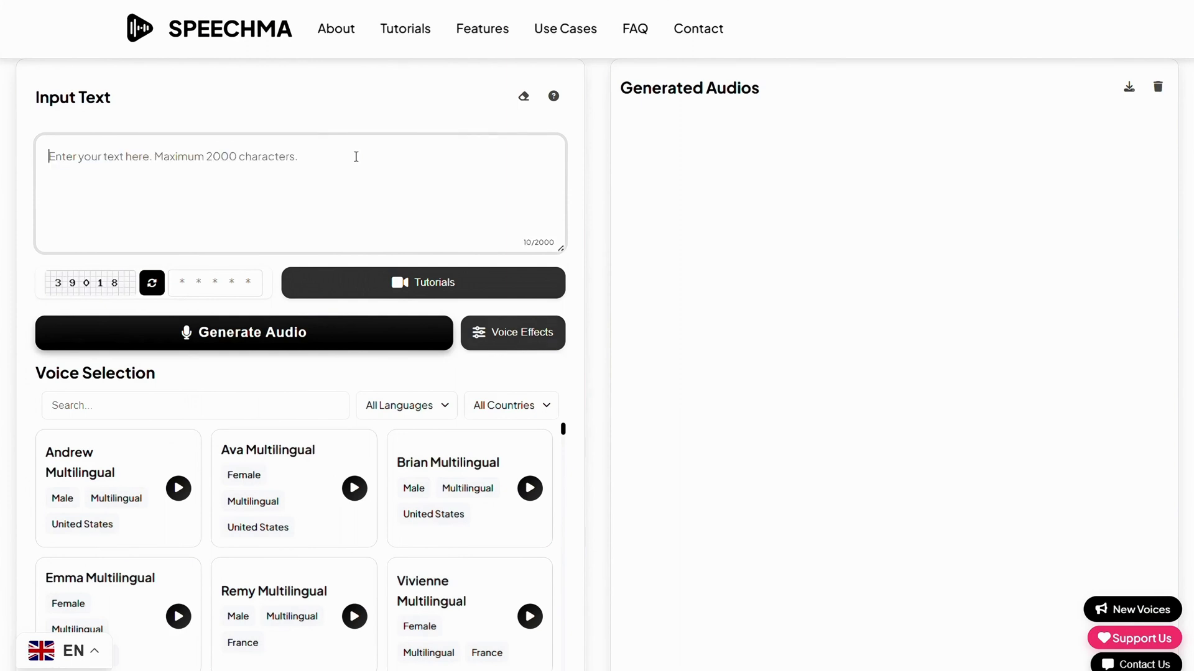
type("Hello guys, this voice is generated by text to speech tool named Speechma  I help you generate voices for your content — absolutely free!")
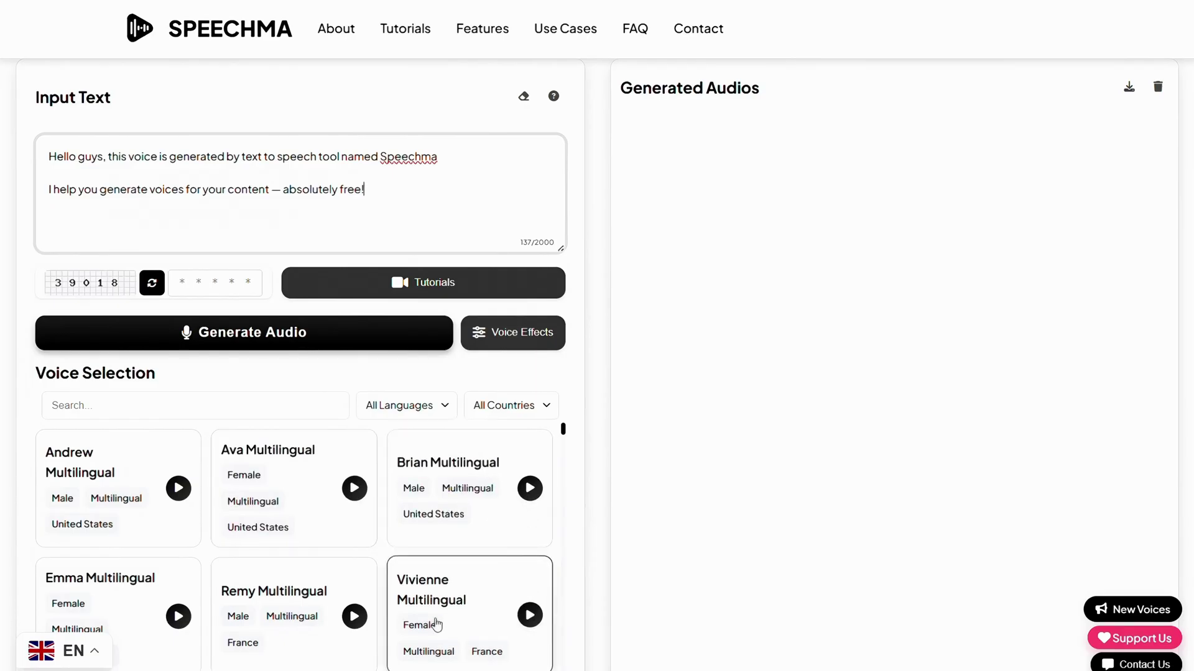
Preview the Emma, Ava, Brian, Vivienne and Remy Multilingual voices, then choose Emma Multilingual.
left_click(179, 616)
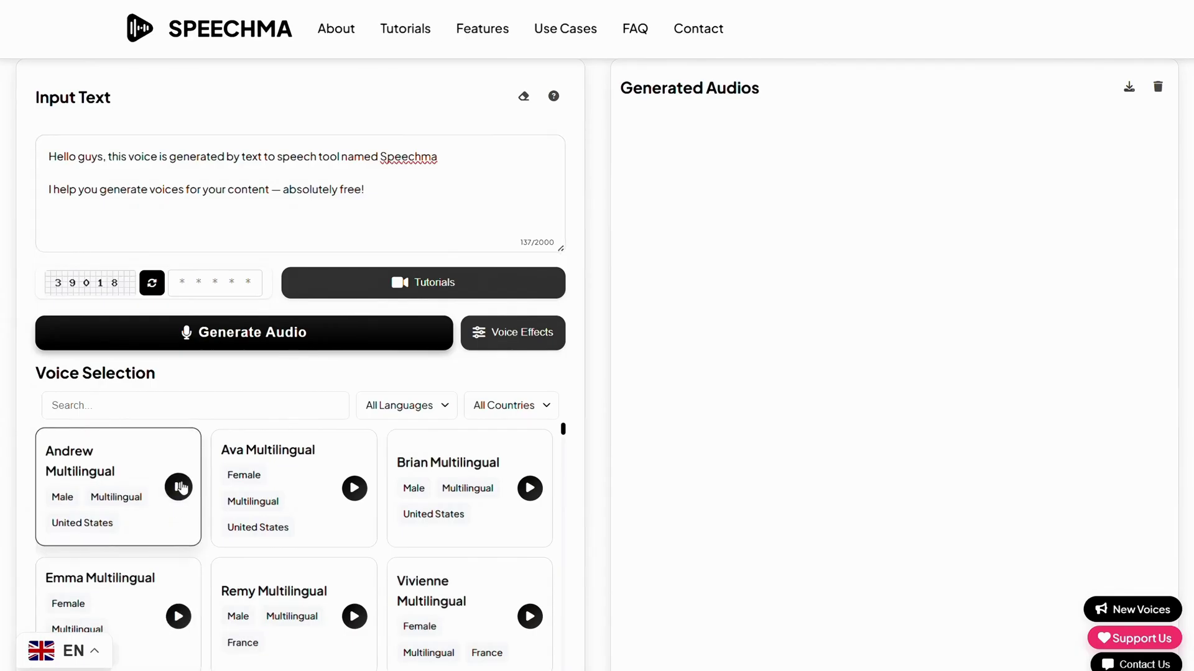
left_click(354, 488)
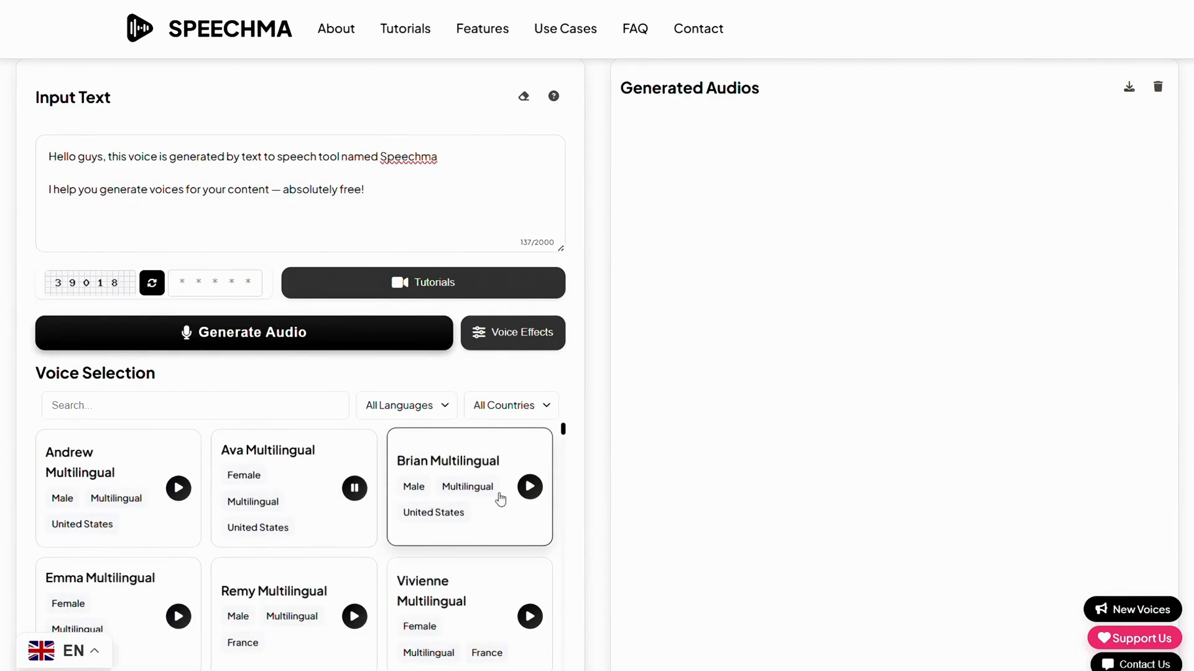
left_click(530, 487)
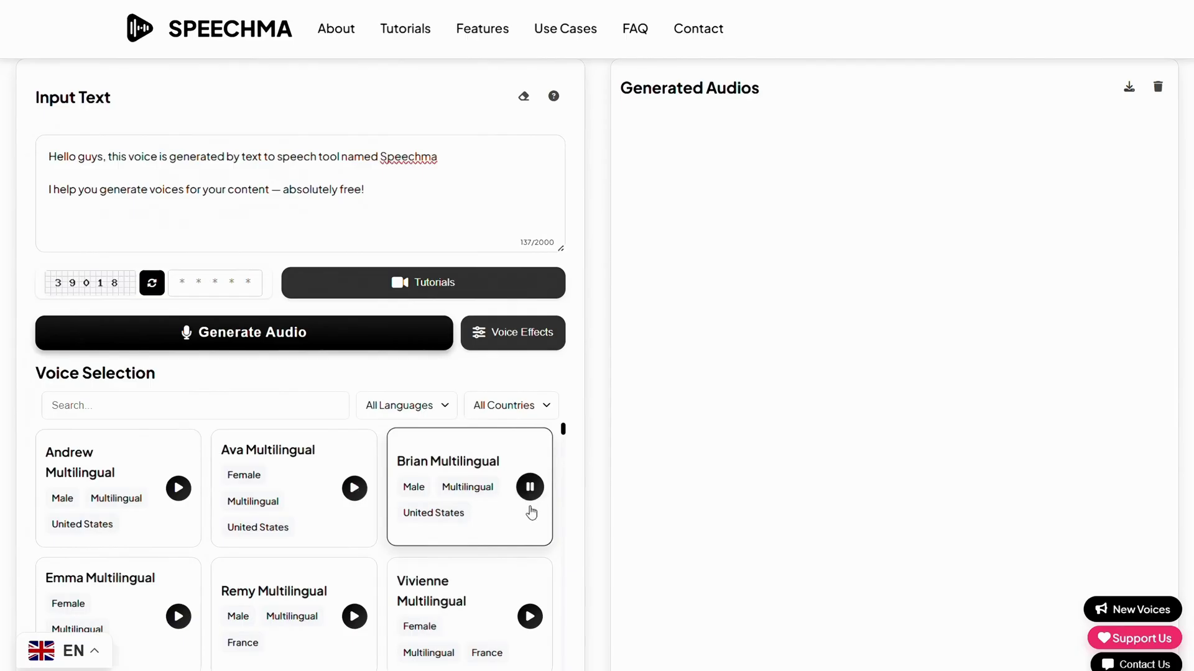
left_click(530, 613)
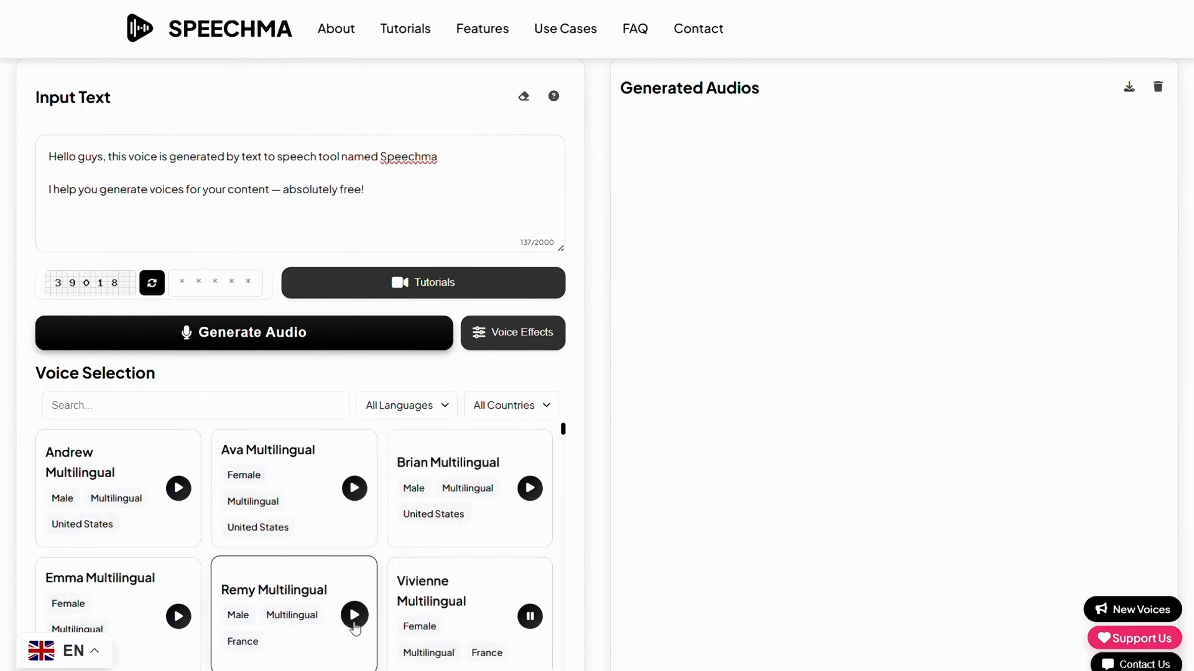
left_click(355, 616)
left_click(148, 603)
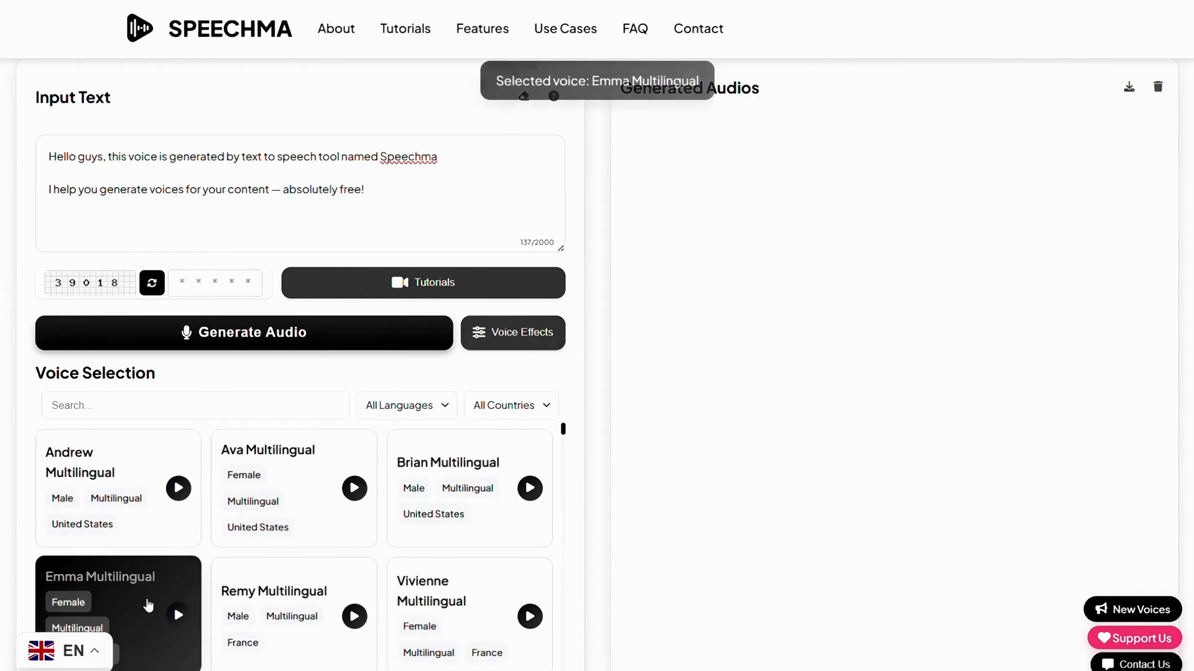
left_click(505, 333)
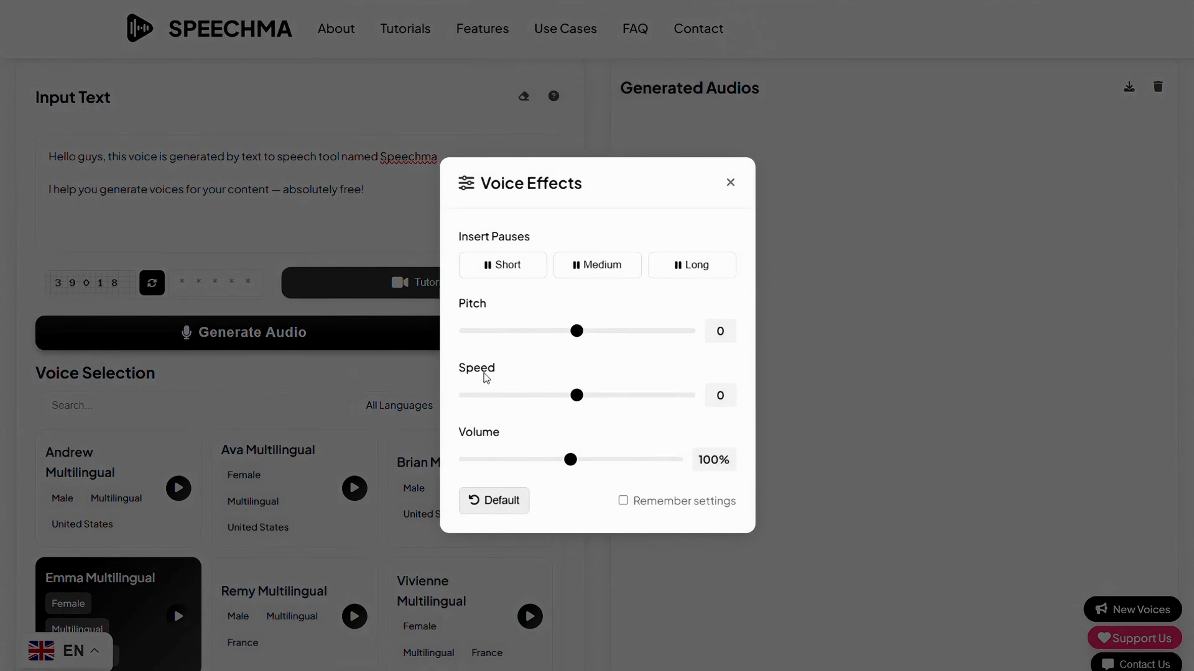
left_click(343, 390)
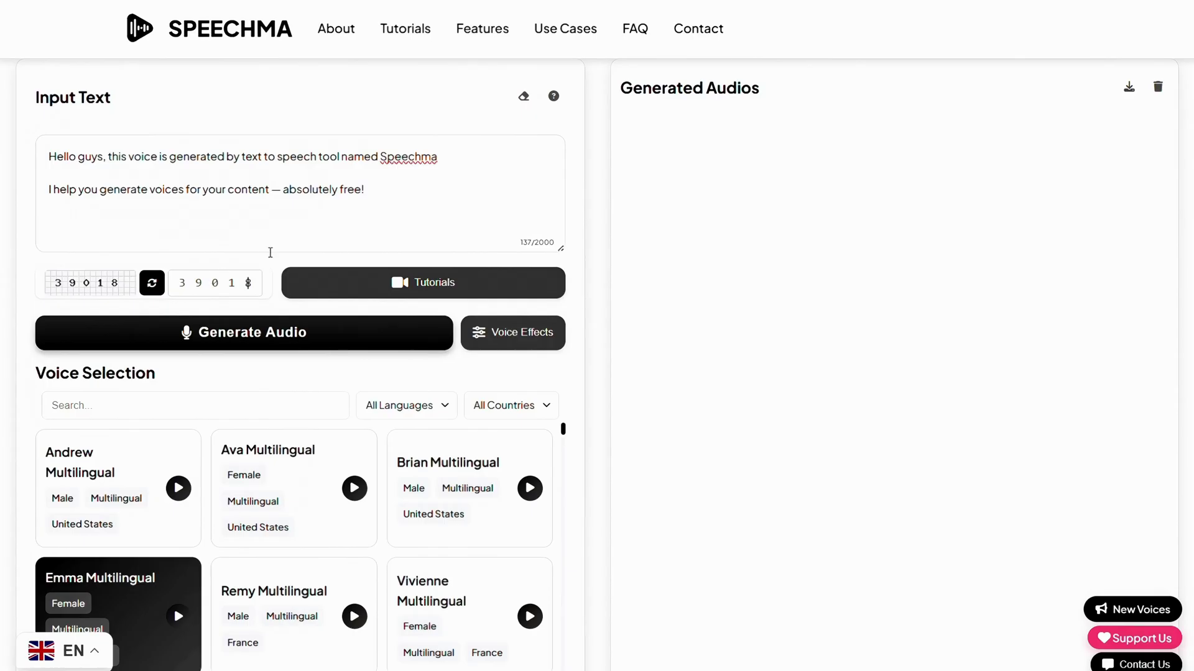
Generate the Emma Multilingual audio and play the resulting clip.
left_click(300, 335)
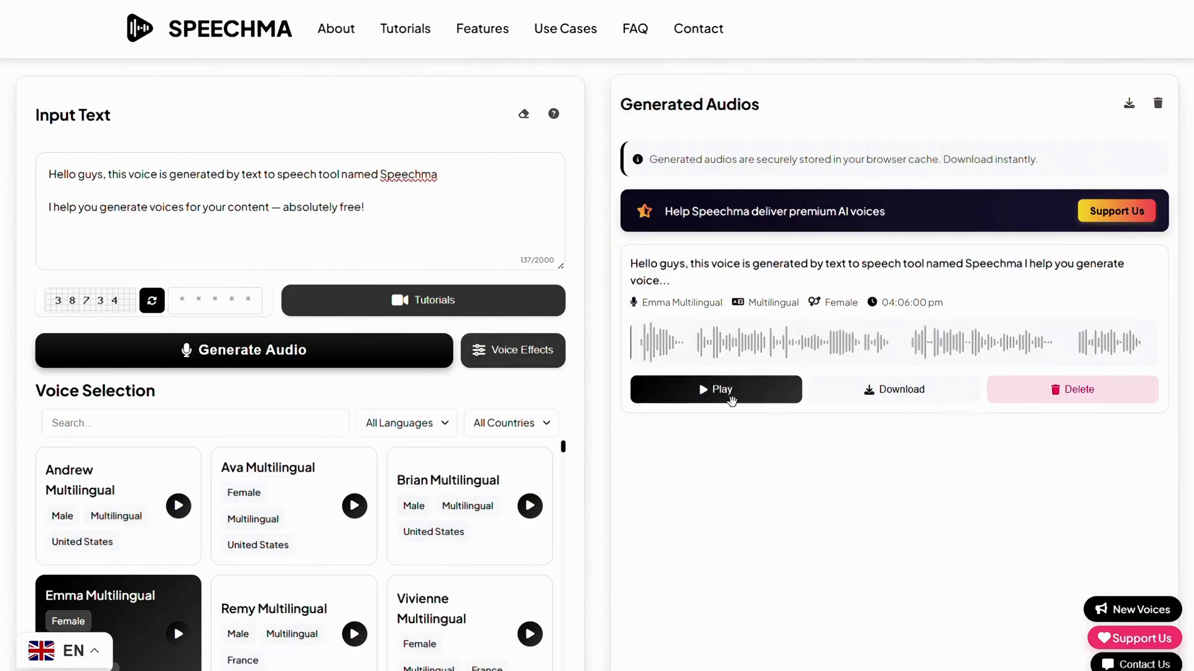
left_click(724, 389)
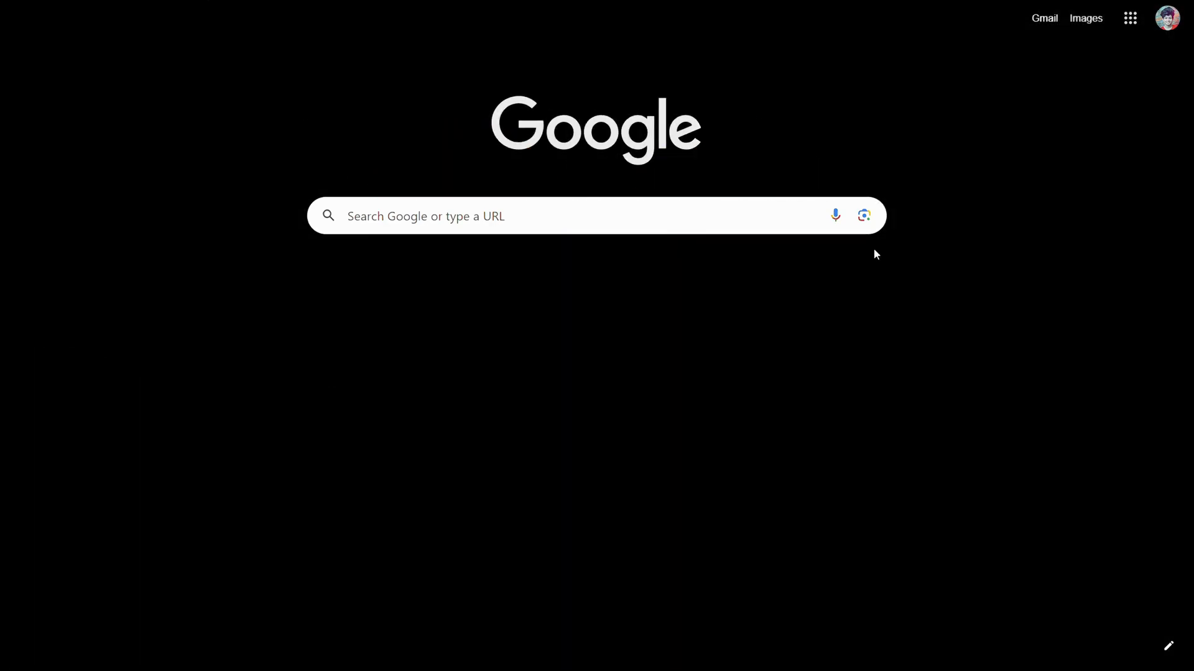
Search Google for 'dupdub' and open the DupDub website.
left_click(711, 215)
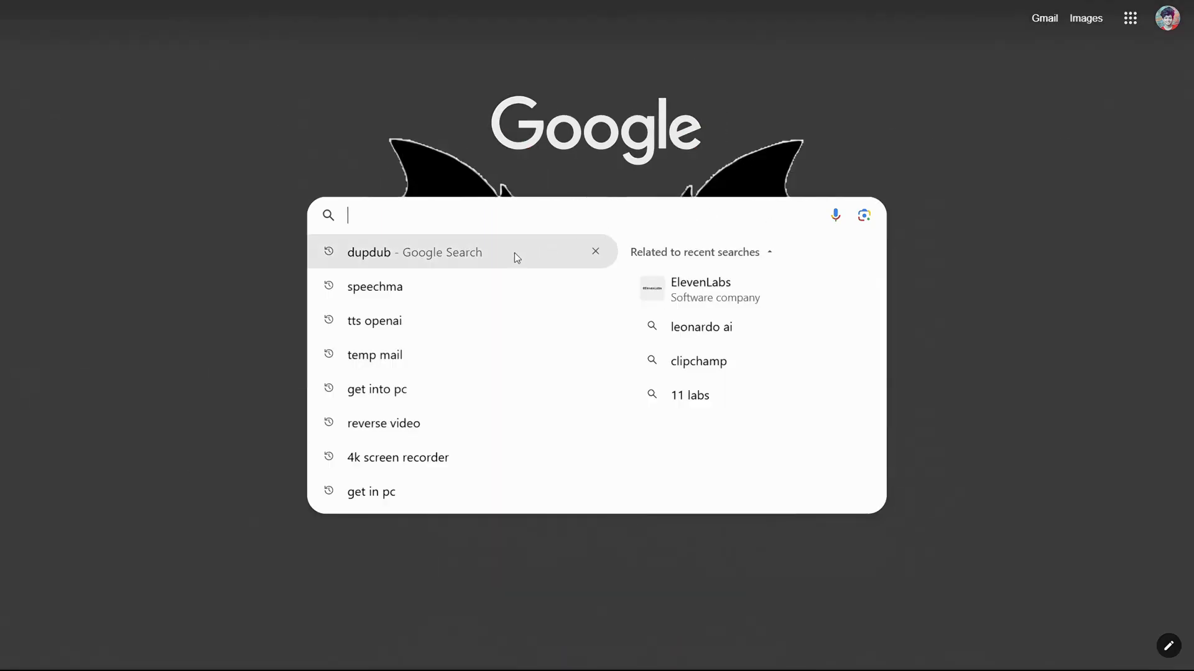
left_click(513, 252)
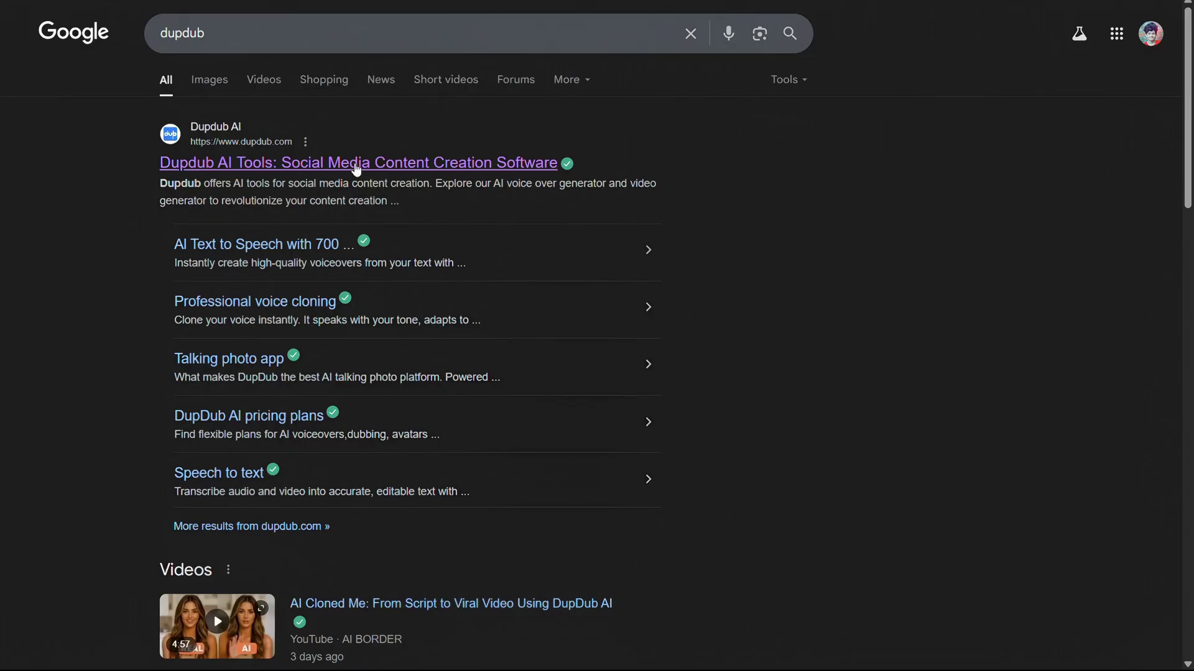
left_click(356, 163)
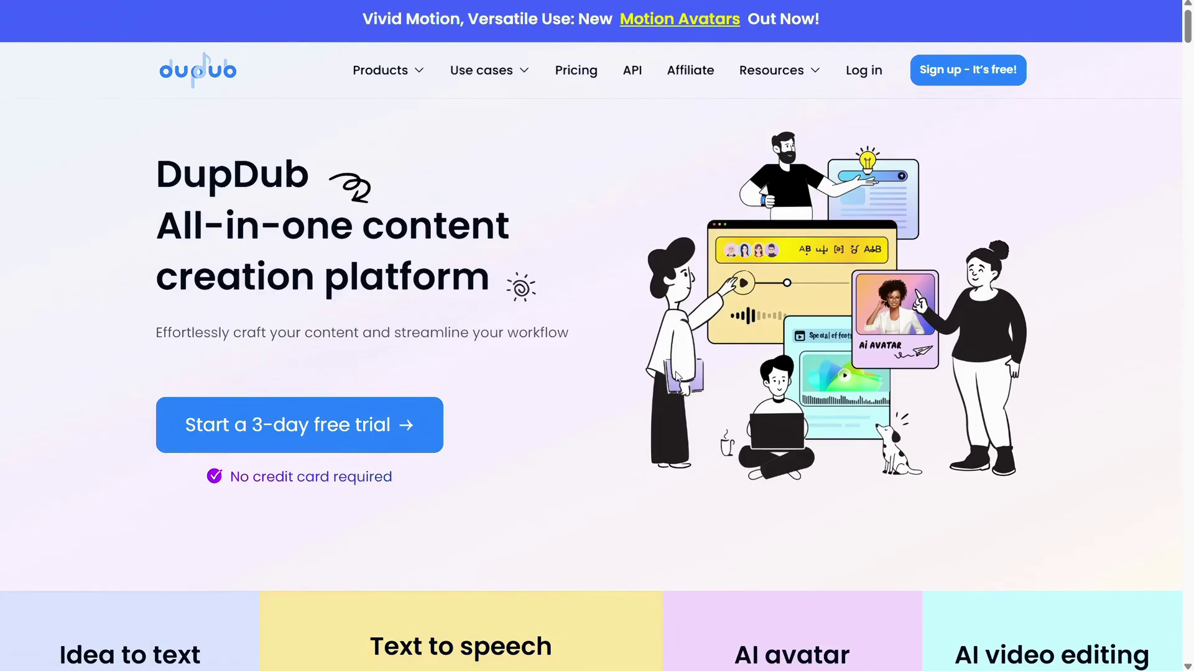
Log in to DupDub with the account e-mail and password, then start a new AI voiceover project.
left_click(993, 74)
left_click(954, 537)
left_click(805, 315)
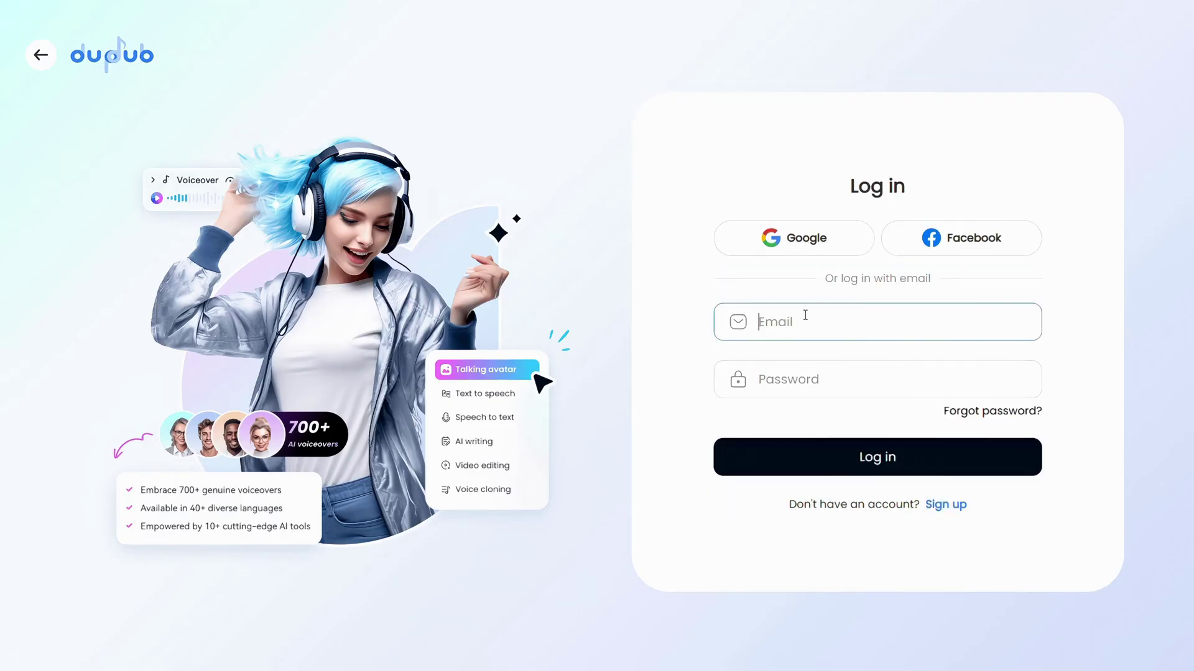
key("ctrl+v")
left_click(825, 373)
type("a")
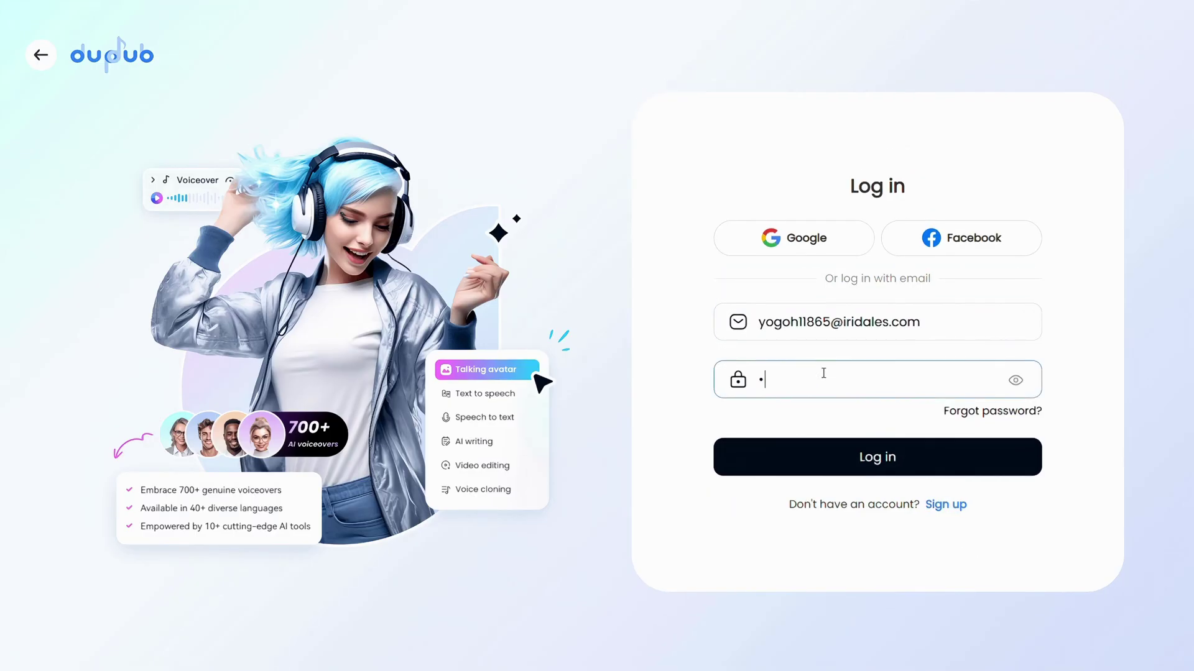
type("123")
left_click(873, 459)
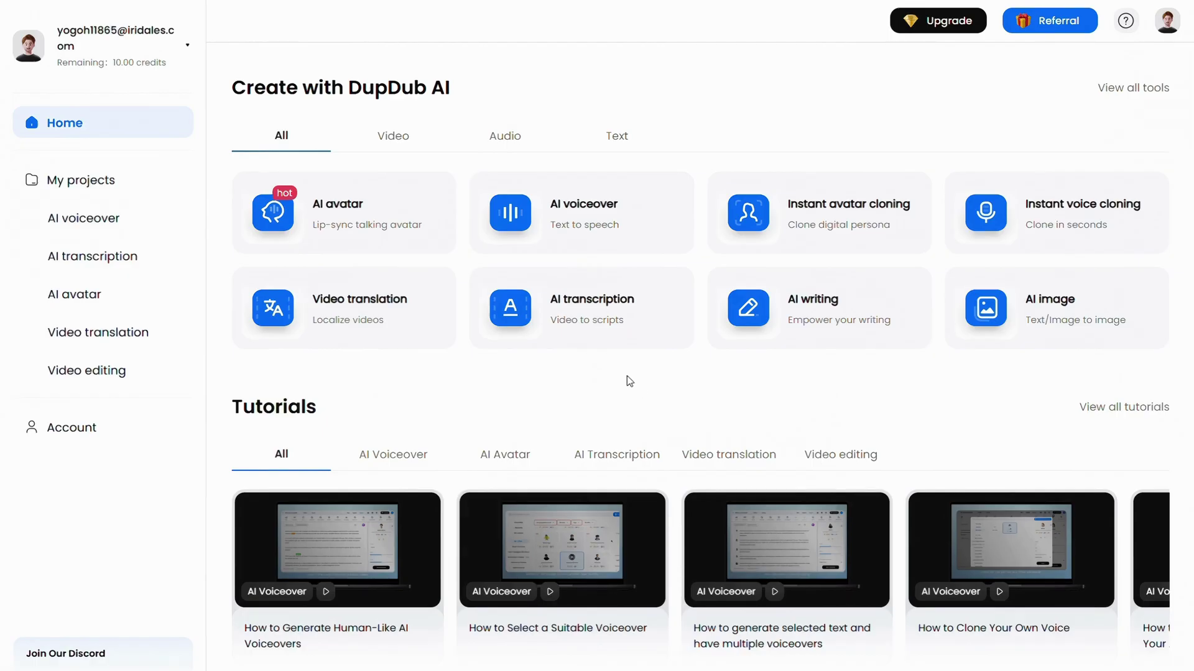
left_click(599, 212)
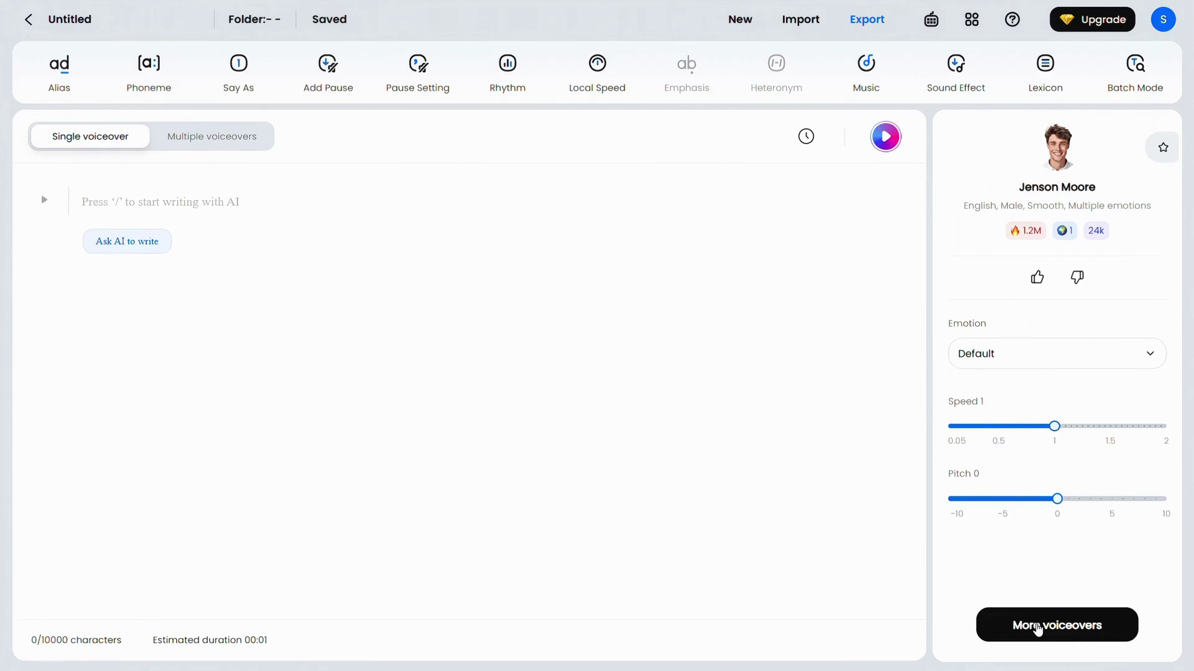
Browse the full voice library and its Language&Accent filter.
left_click(1036, 627)
scroll(694, 486, "down", 5)
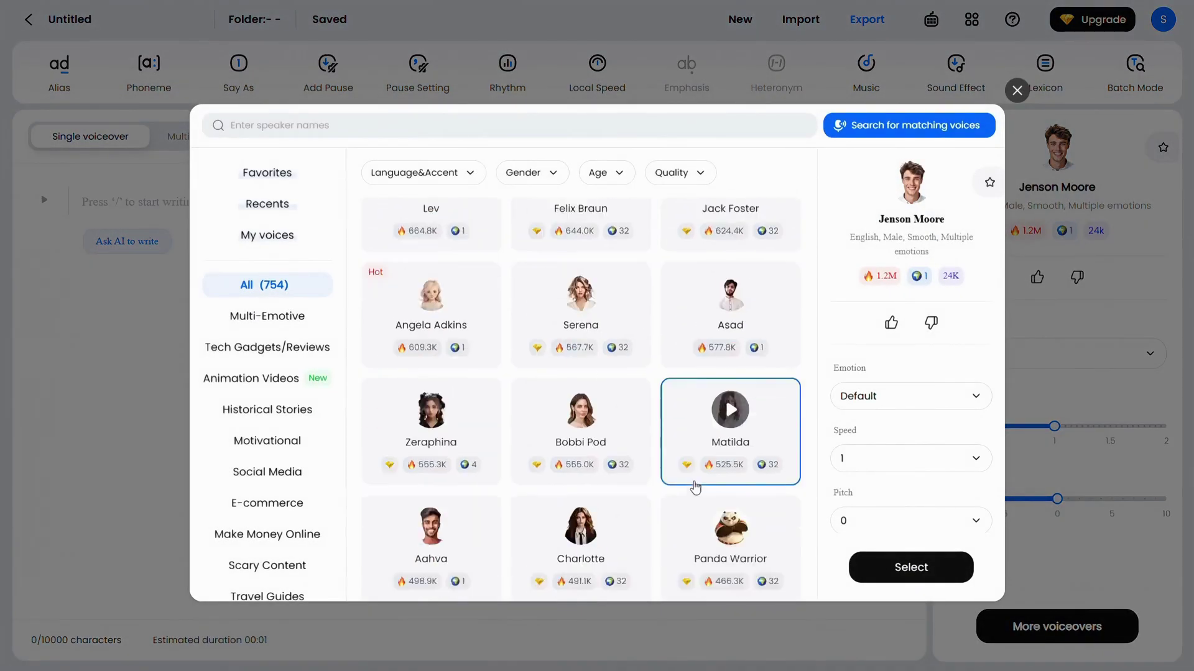
scroll(695, 487, "up", 2)
scroll(695, 487, "up", 3)
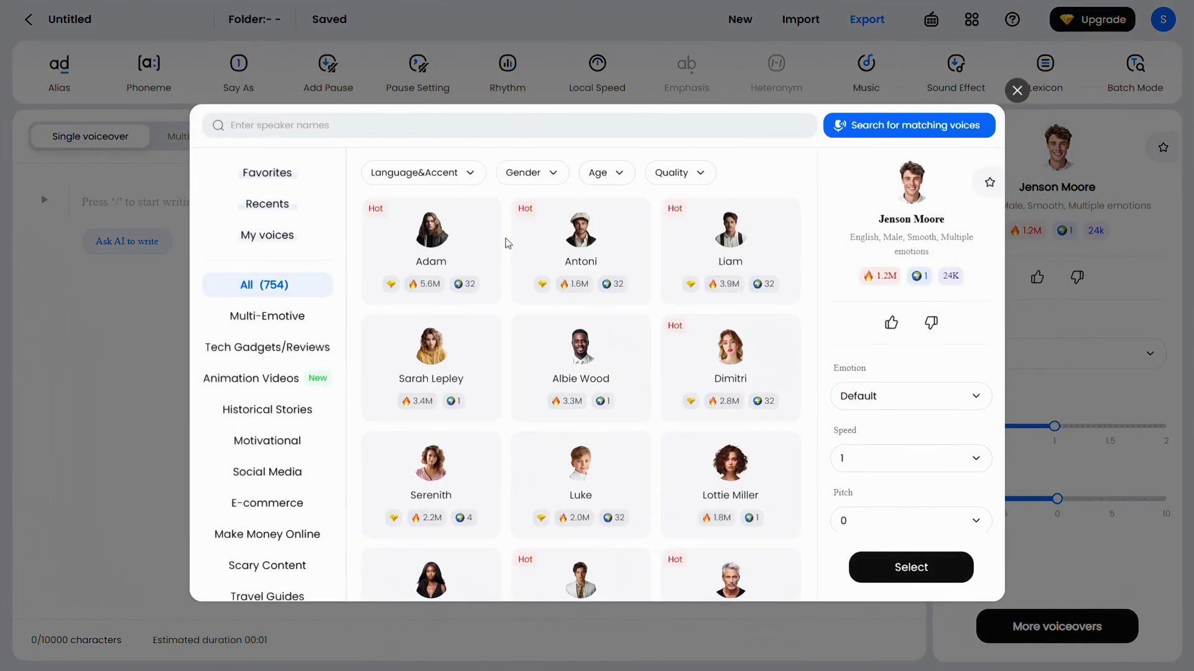
left_click(446, 179)
scroll(454, 361, "down", 10)
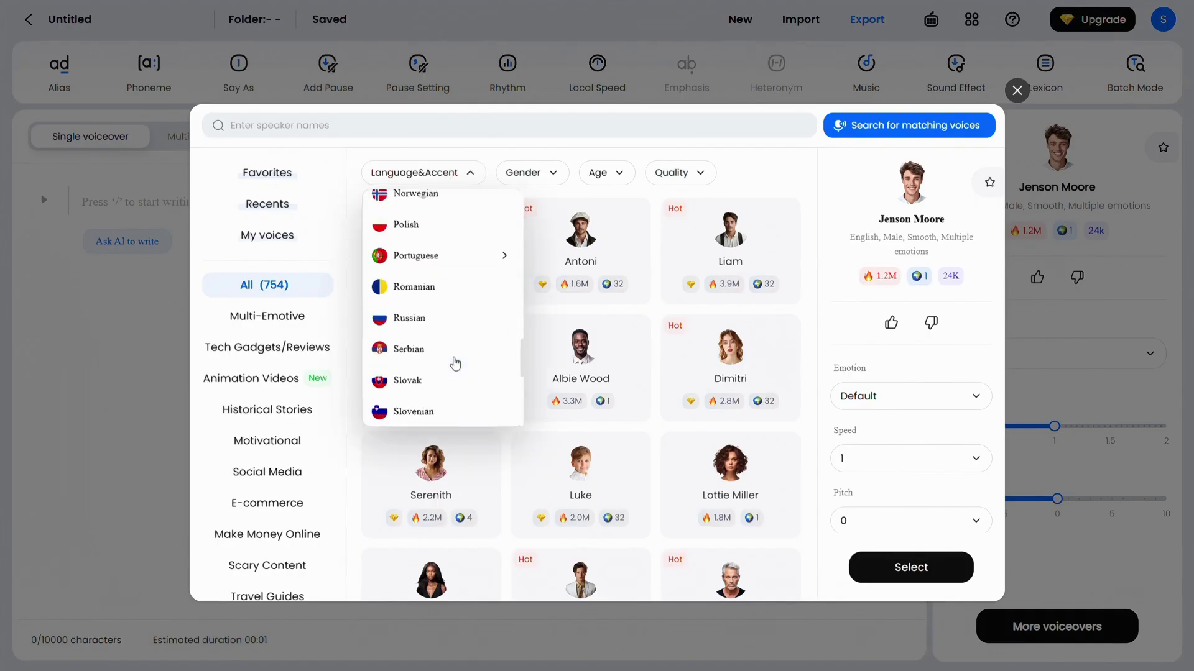
mouse_move(456, 364)
scroll(456, 364, "up", 10)
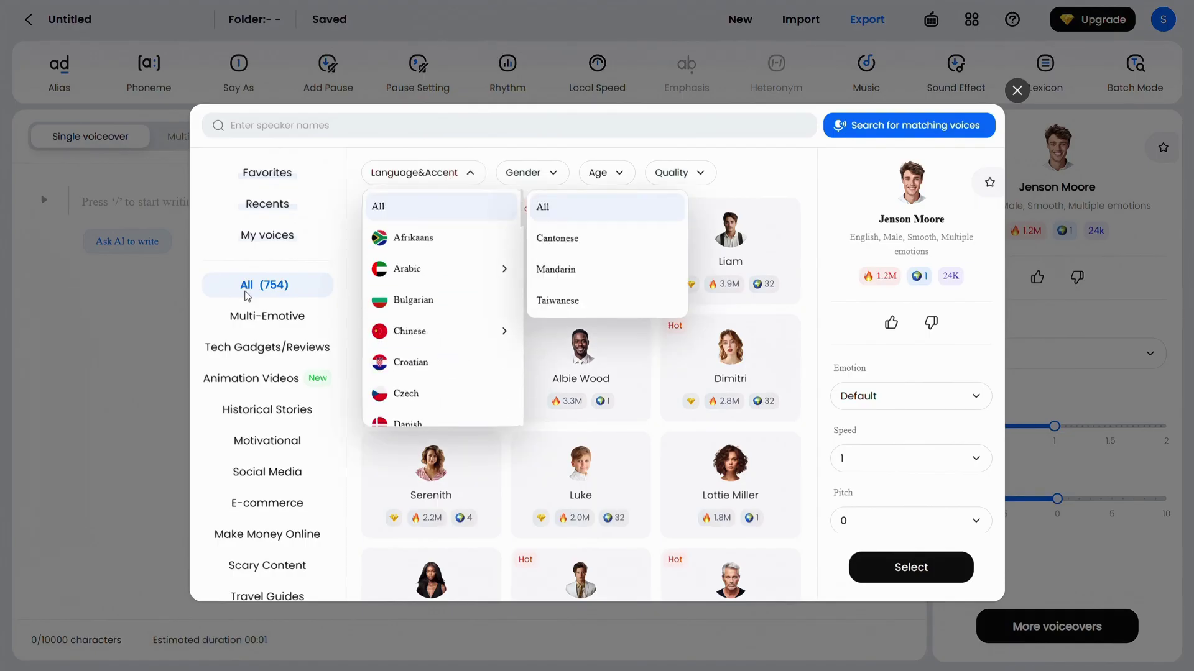
left_click(247, 297)
scroll(247, 297, "down", 3)
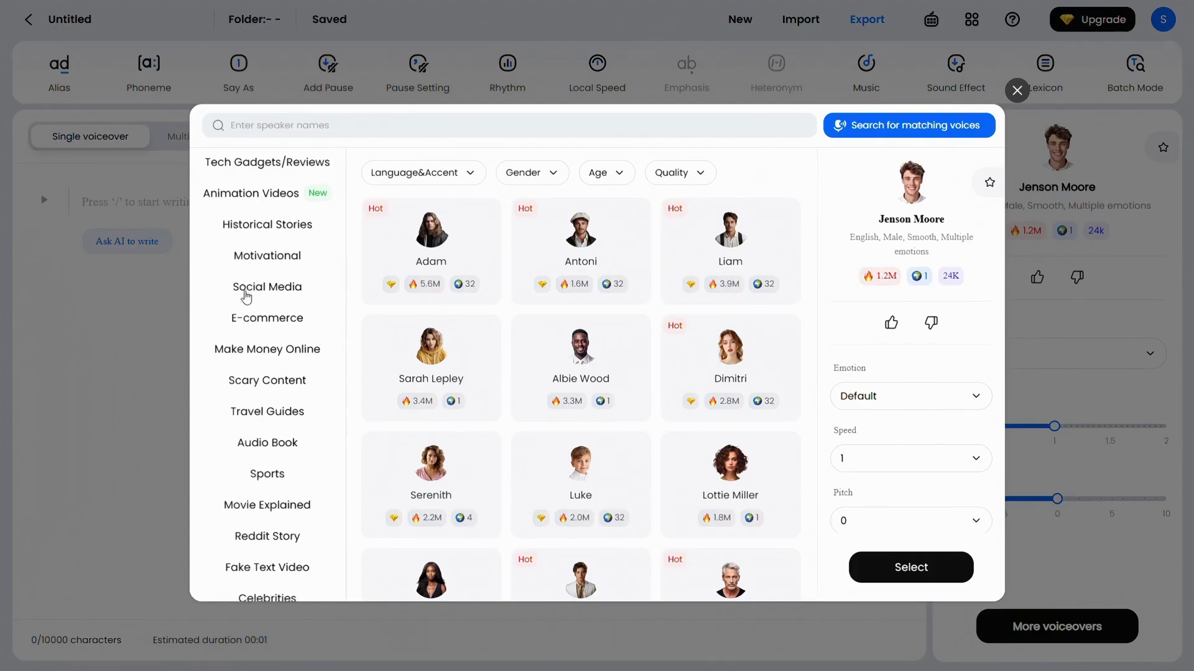
scroll(247, 296, "up", 3)
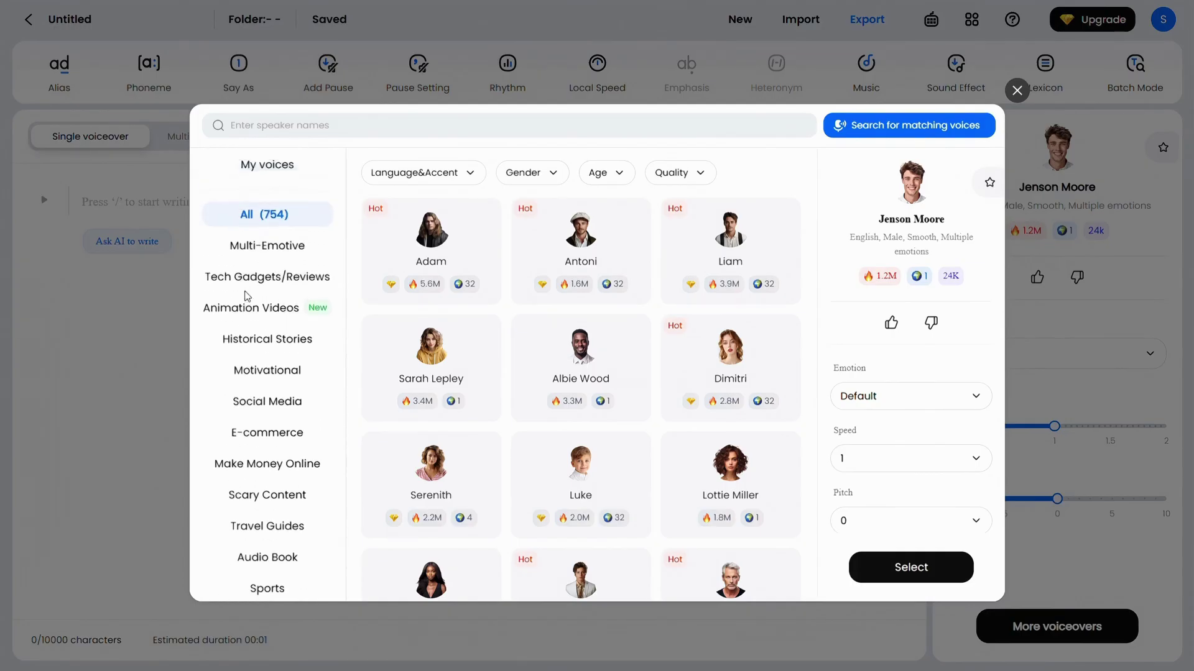
scroll(247, 296, "up", 2)
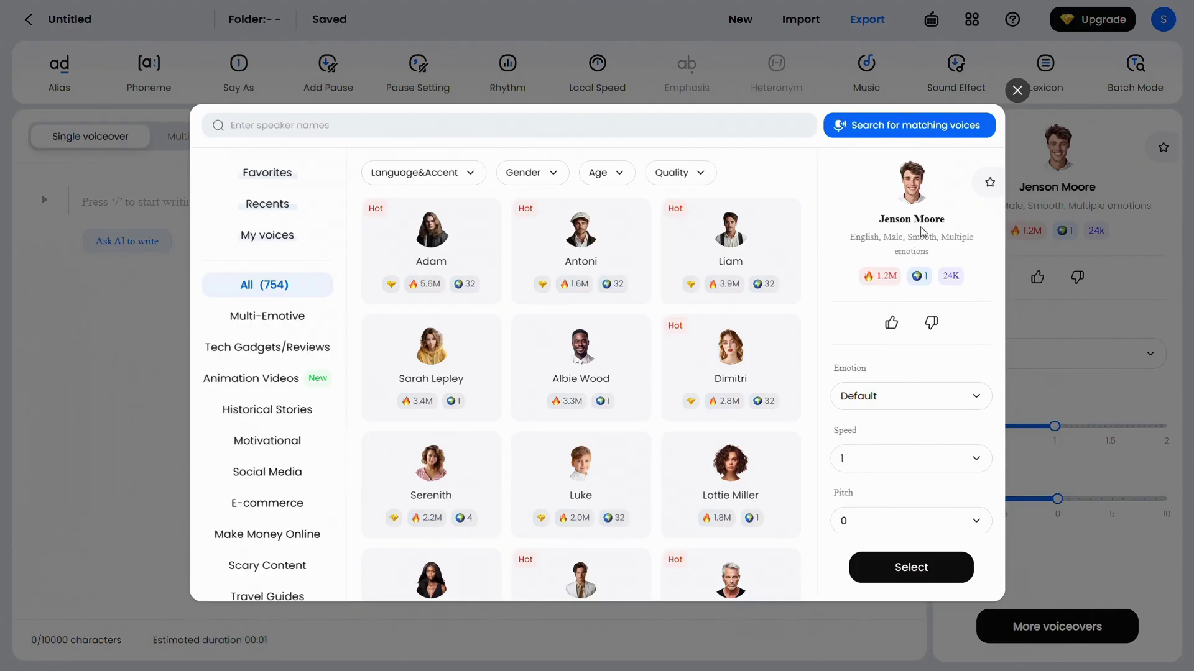
Keep Jenson Moore's Default emotion and select him as the project voice.
left_click(924, 401)
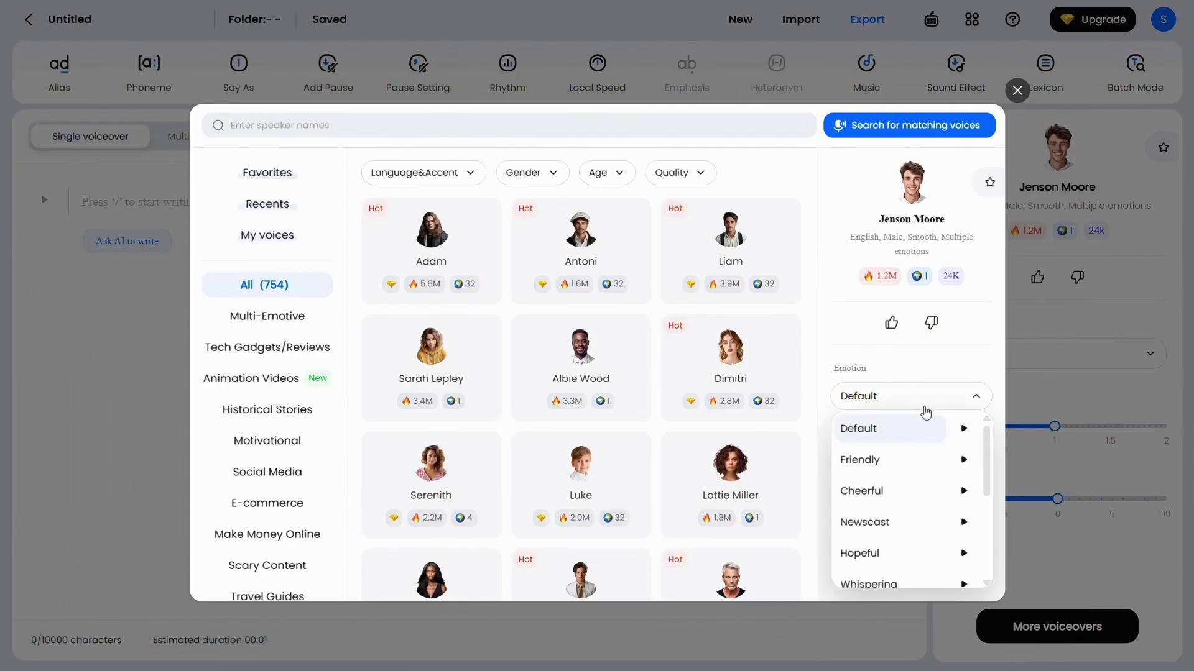
scroll(917, 500, "down", 4)
scroll(917, 497, "up", 4)
left_click(920, 401)
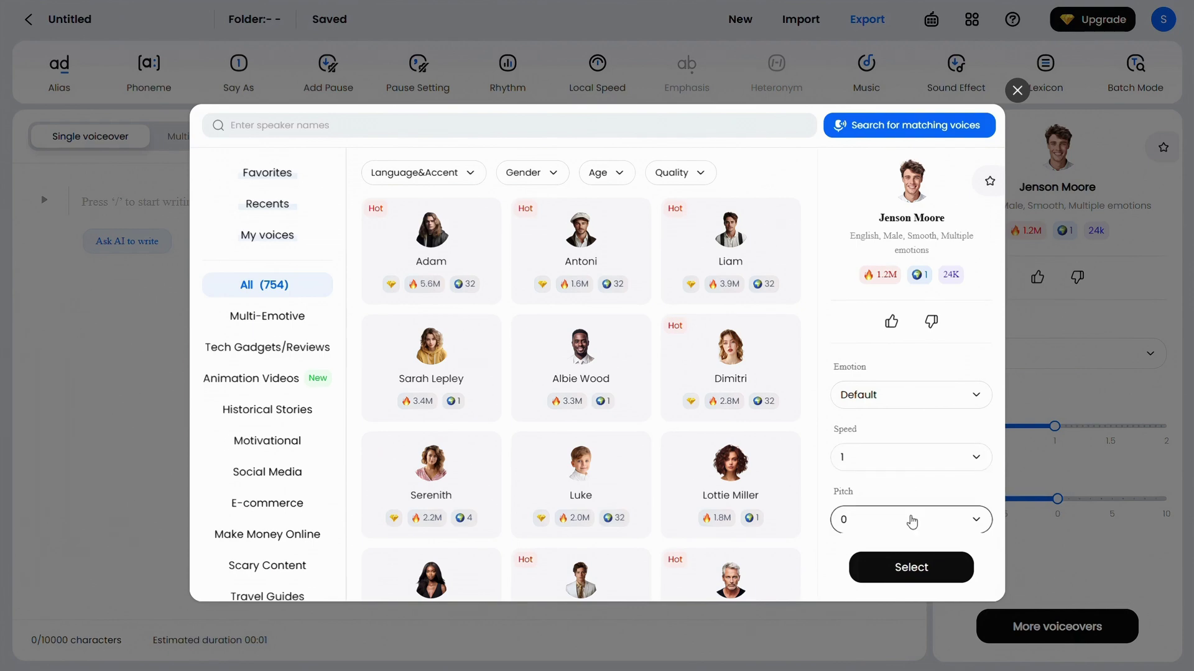
left_click(923, 574)
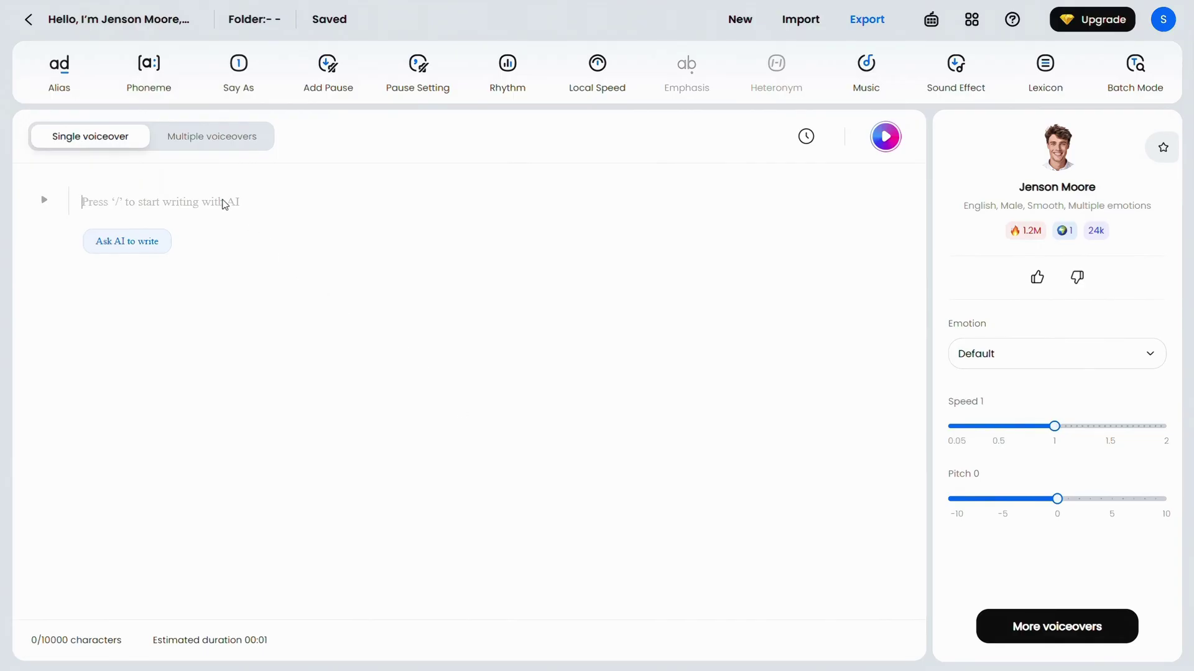
Replace the test letter with the pasted 160-character script starting "Hello, I'm Jenson Moore".
type("Hello Guys")
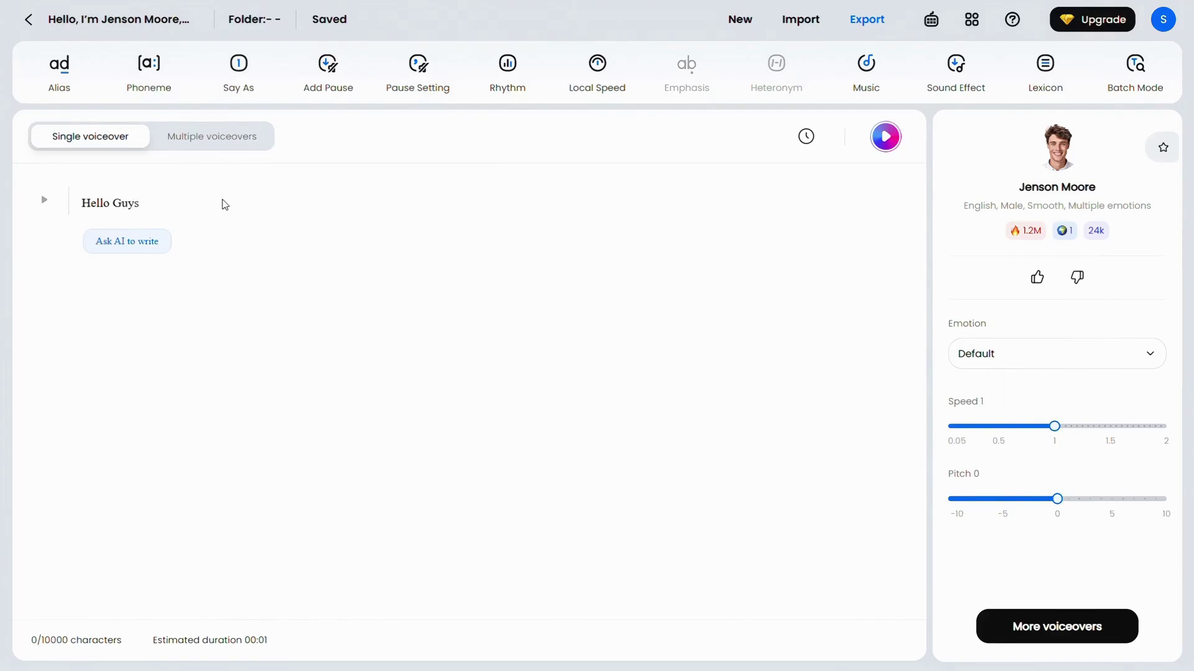
key("BackSpace")
key("BackSpace")
key("BackSpace")
key("BackSpace")
key("BackSpace")
key("BackSpace")
key("BackSpace")
key("BackSpace")
key("BackSpace")
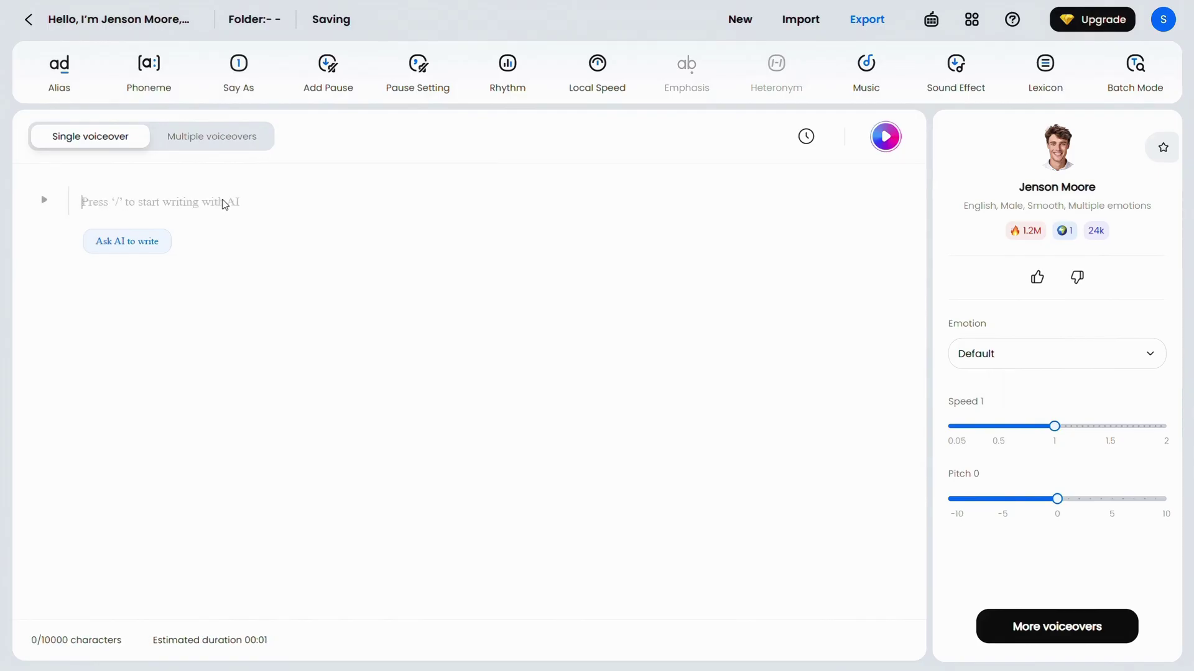
type("Hello, I’m Jenson Moore, one of the voice characters from DapDub. And this is the last tool AI Sam shared with you to help you create free text-to-speech voices!")
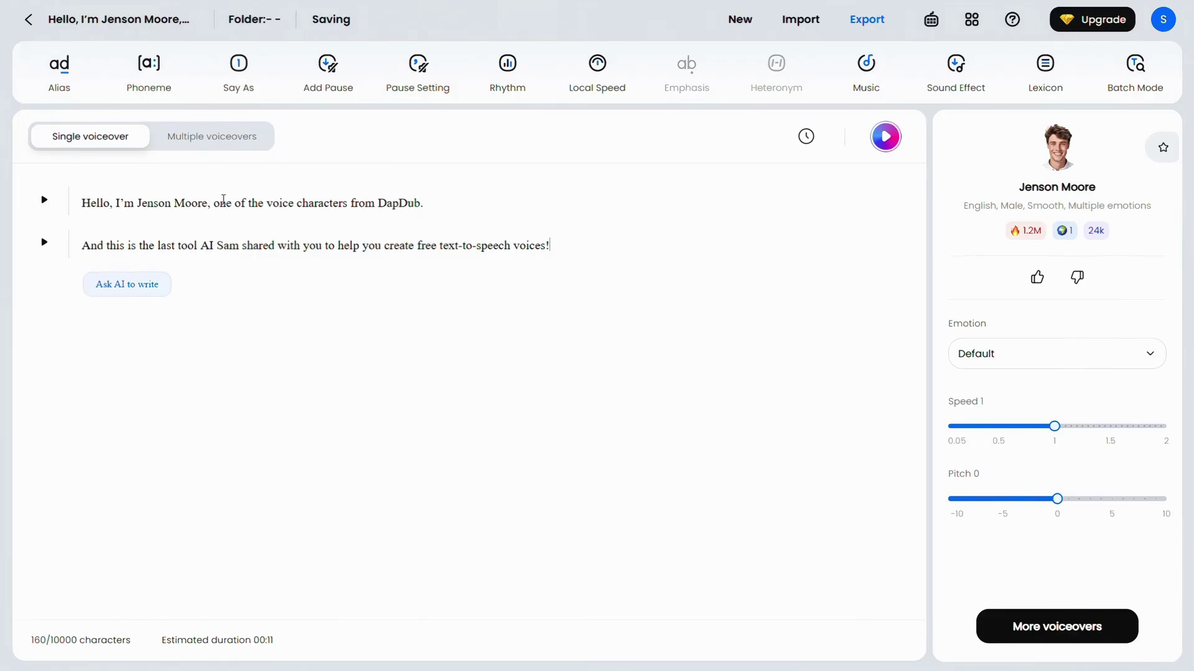
Generate the full script as a 10-second Jenson Moore voiceover.
left_click(885, 138)
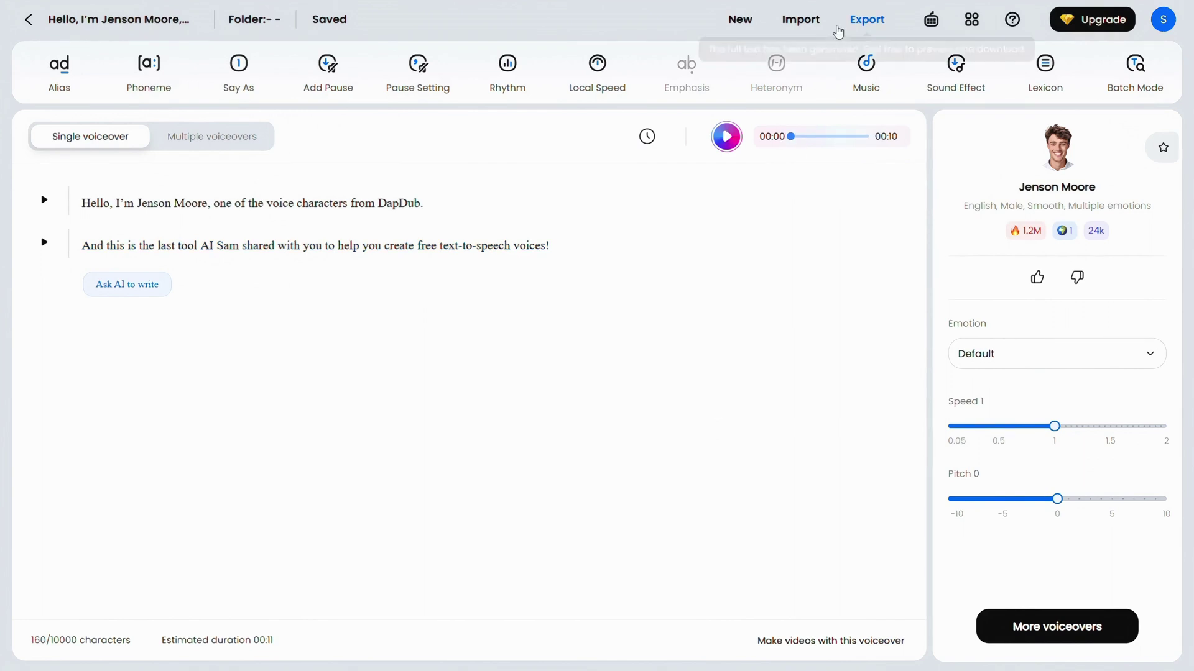
left_click(858, 26)
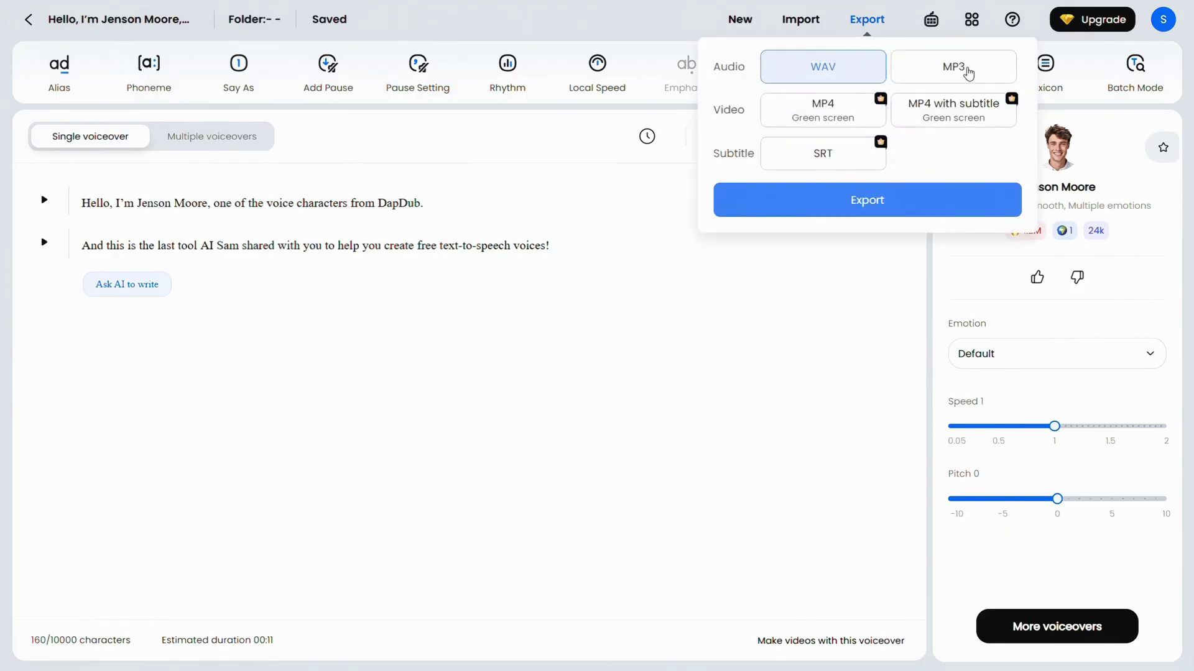
left_click(967, 72)
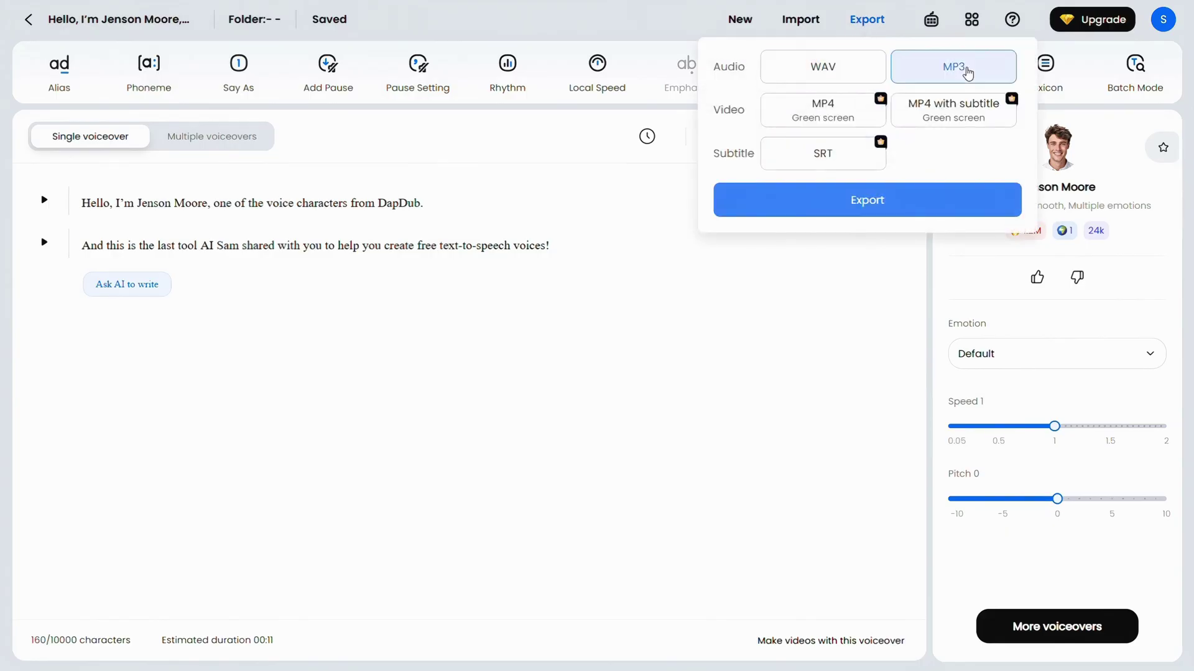
left_click(915, 203)
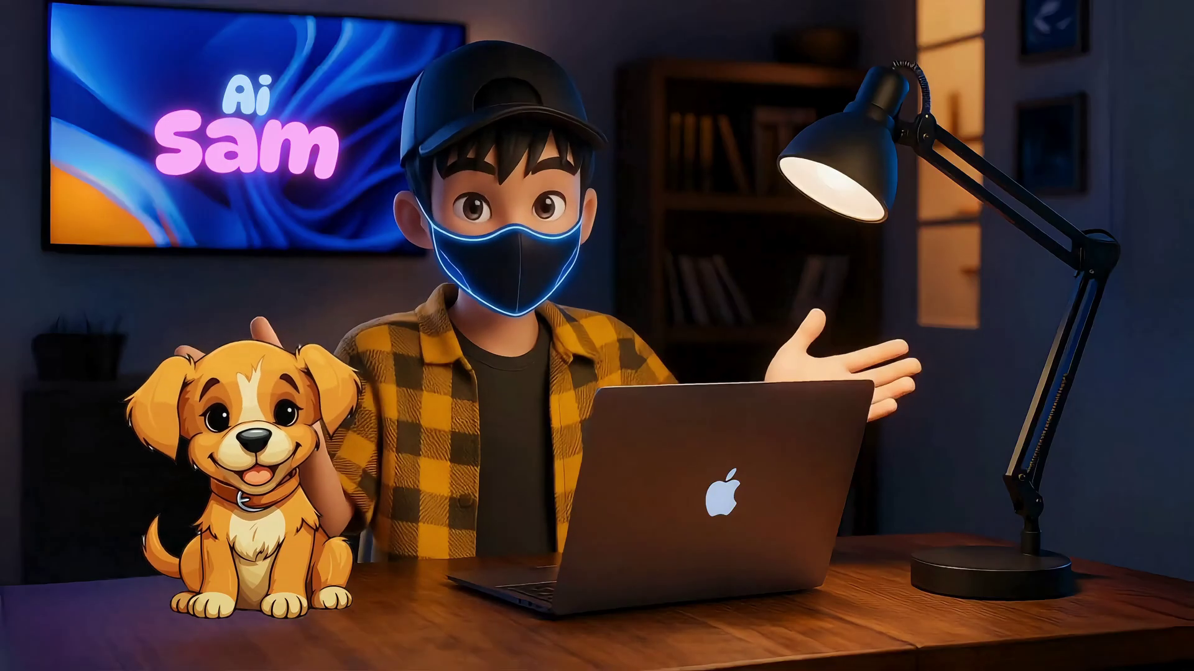